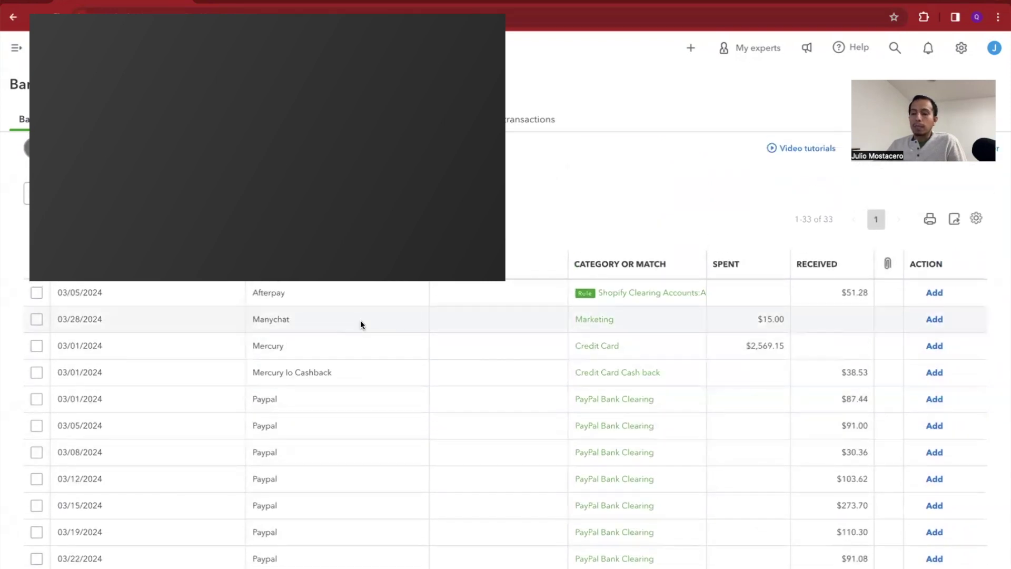
# Step: Filter the bank transactions awaiting review to the custom date range 03/01/2024 to 03/31/2024
pyautogui.scroll(-3, 420, 352)
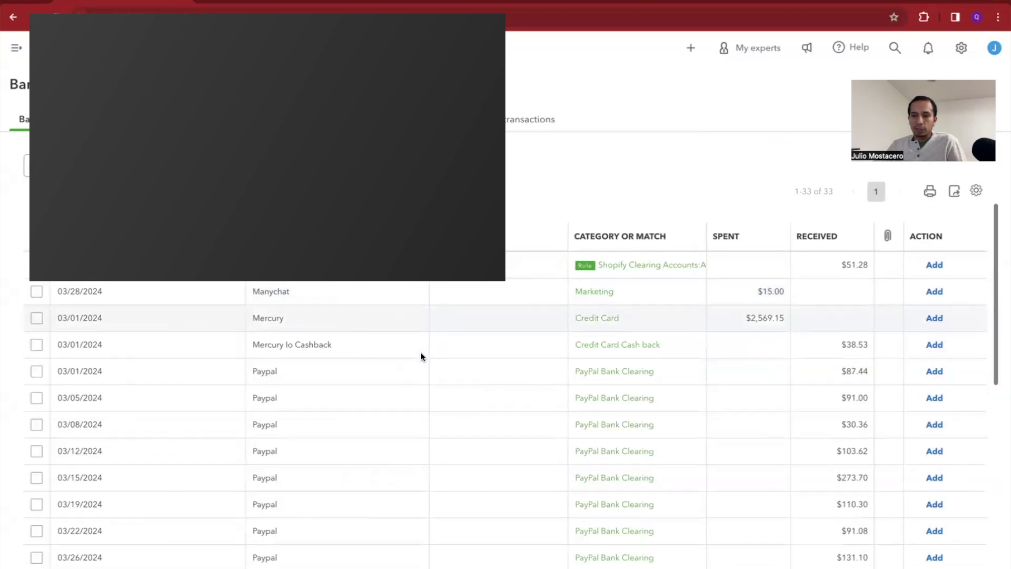
pyautogui.scroll(5, 422, 384)
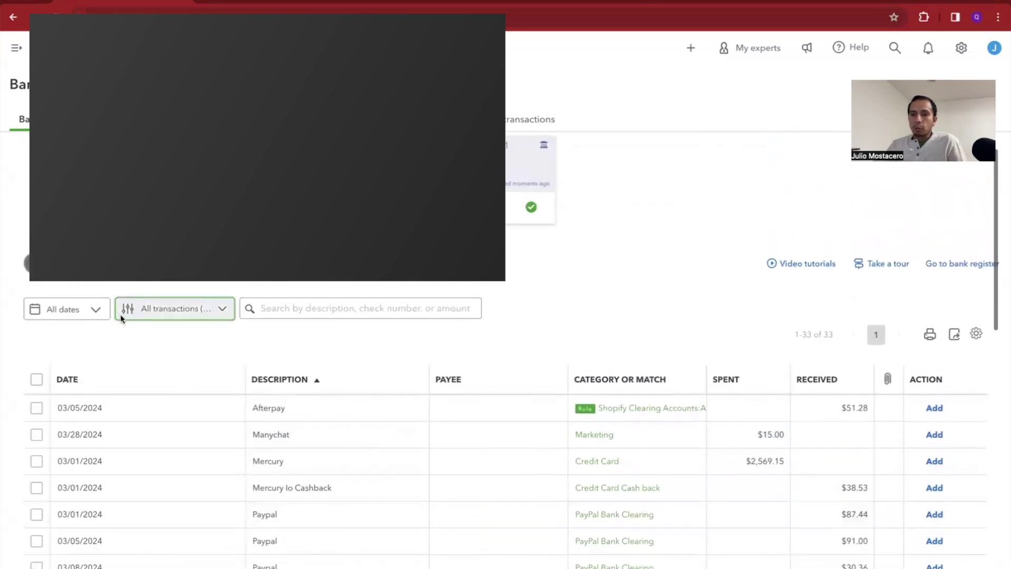
pyautogui.click(87, 312)
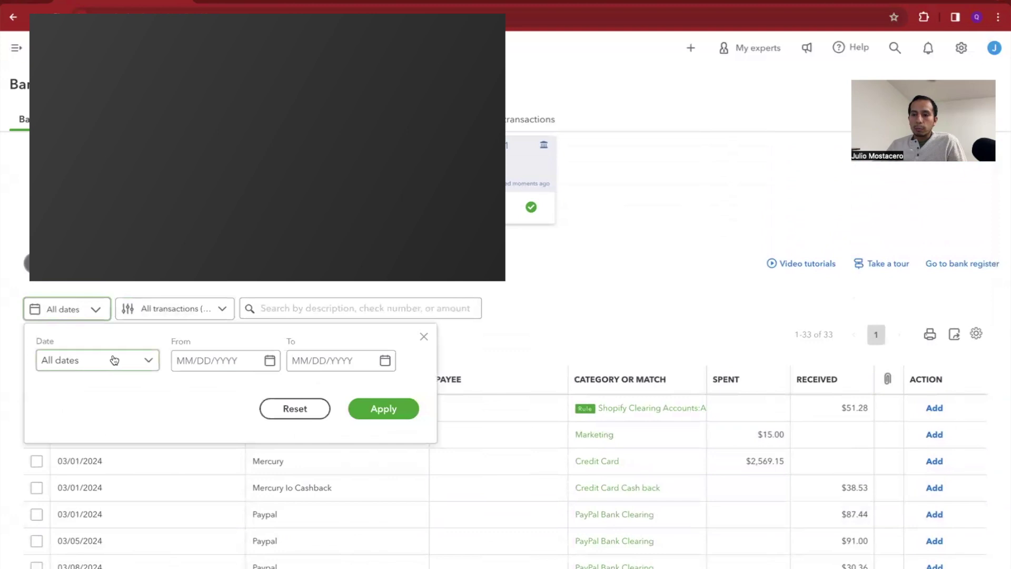
pyautogui.click(266, 363)
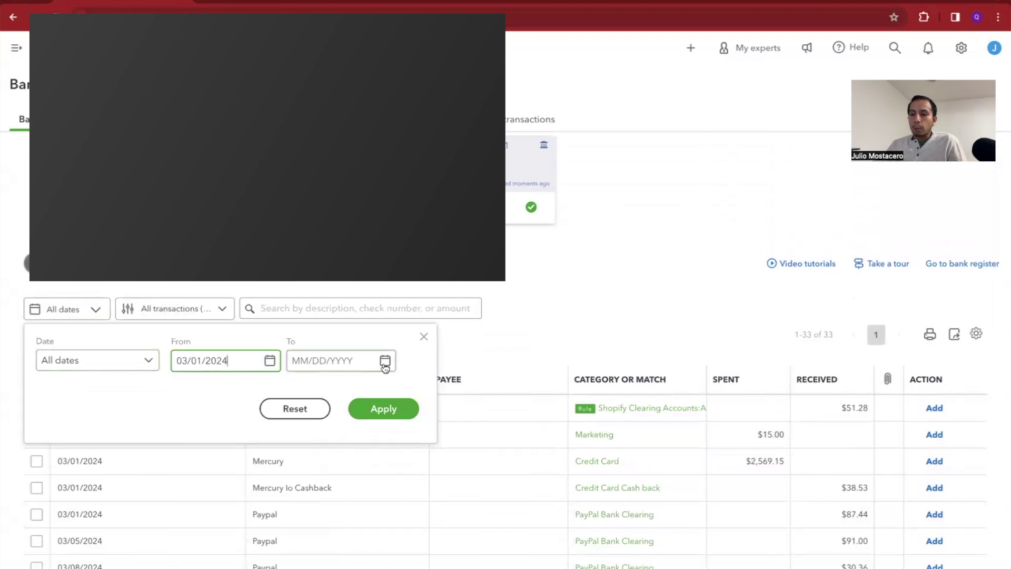
pyautogui.click(385, 360)
pyautogui.click(303, 520)
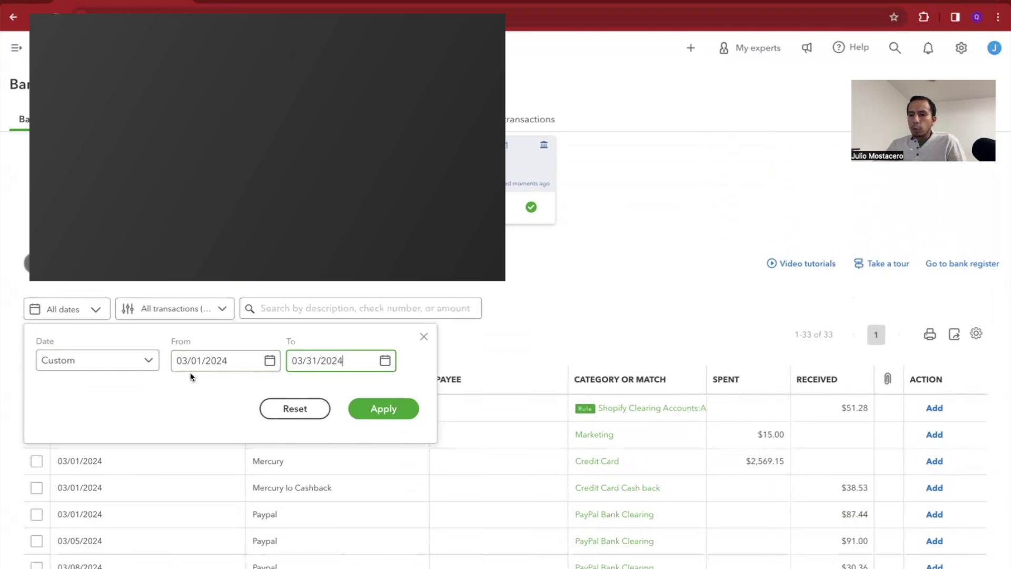
pyautogui.click(369, 410)
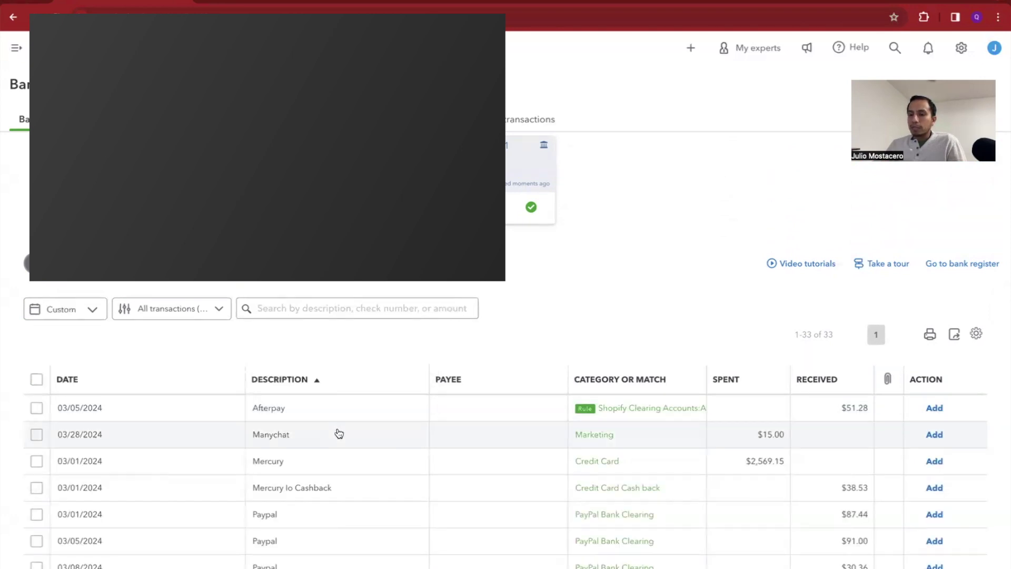
# Step: Look through the March transactions awaiting review, checking their descriptions and suggested categories across the whole list
pyautogui.scroll(-2, 337, 432)
pyautogui.scroll(-3, 338, 433)
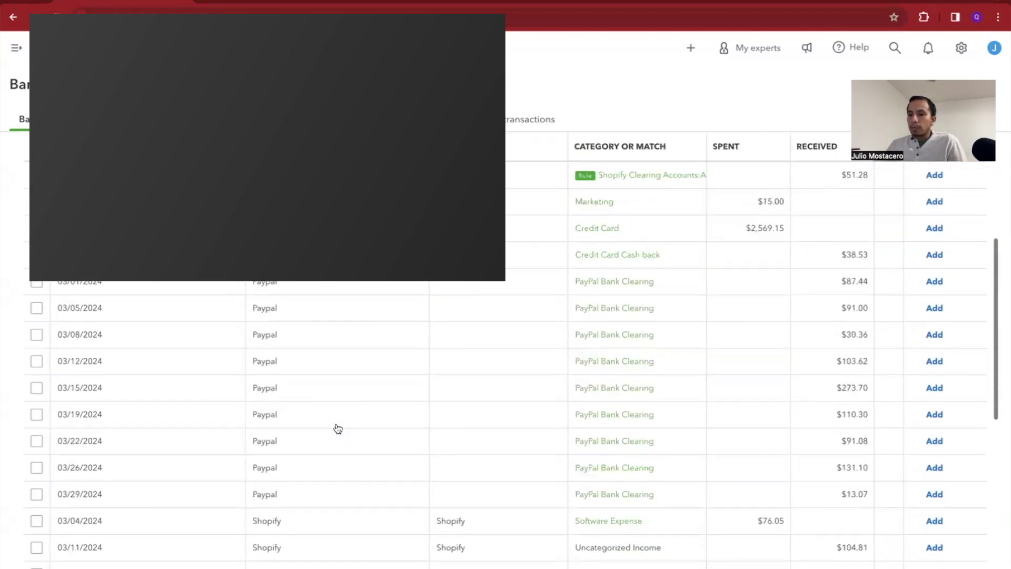
pyautogui.scroll(3, 337, 428)
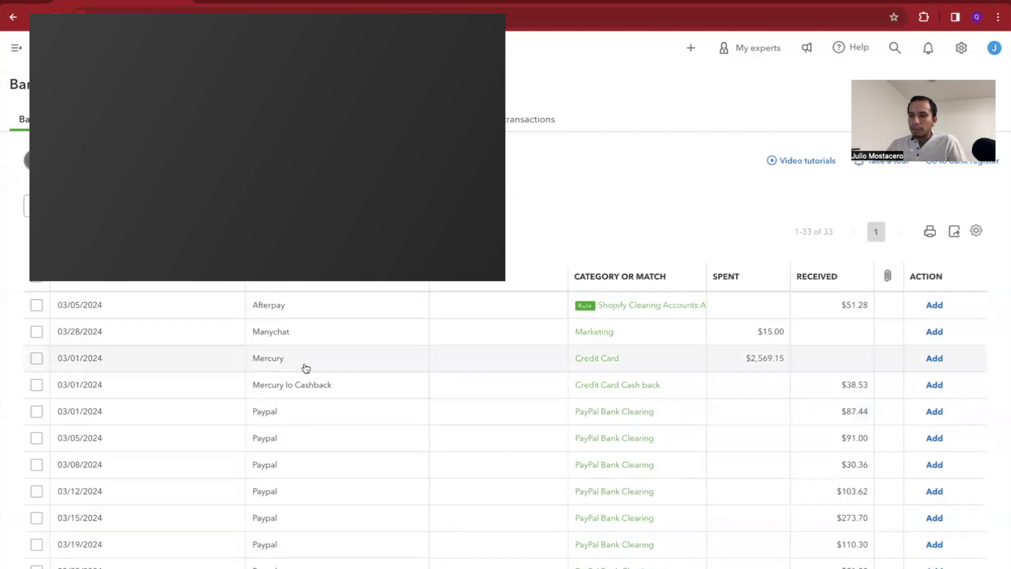
pyautogui.scroll(-1, 328, 363)
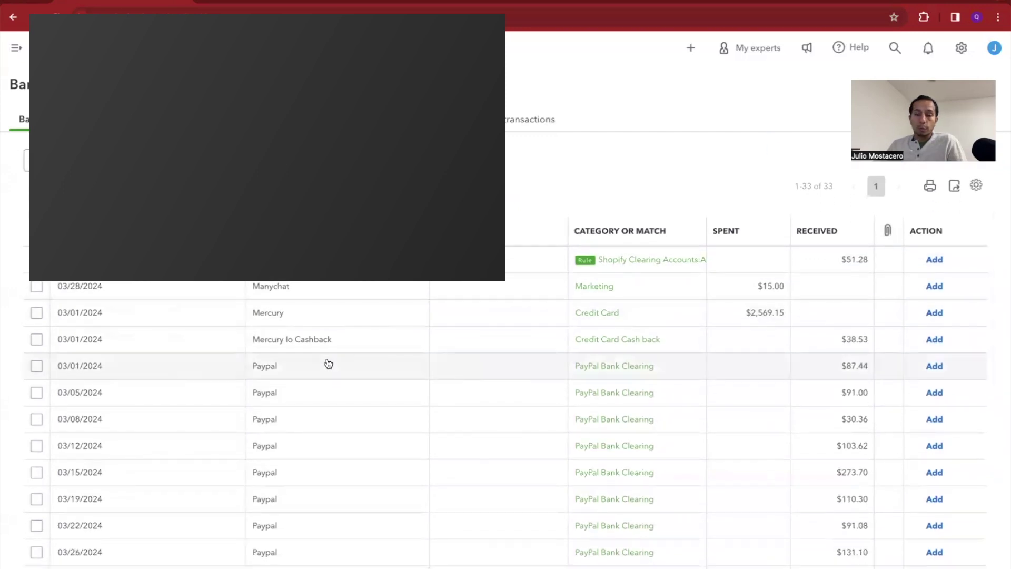
pyautogui.scroll(-2, 343, 367)
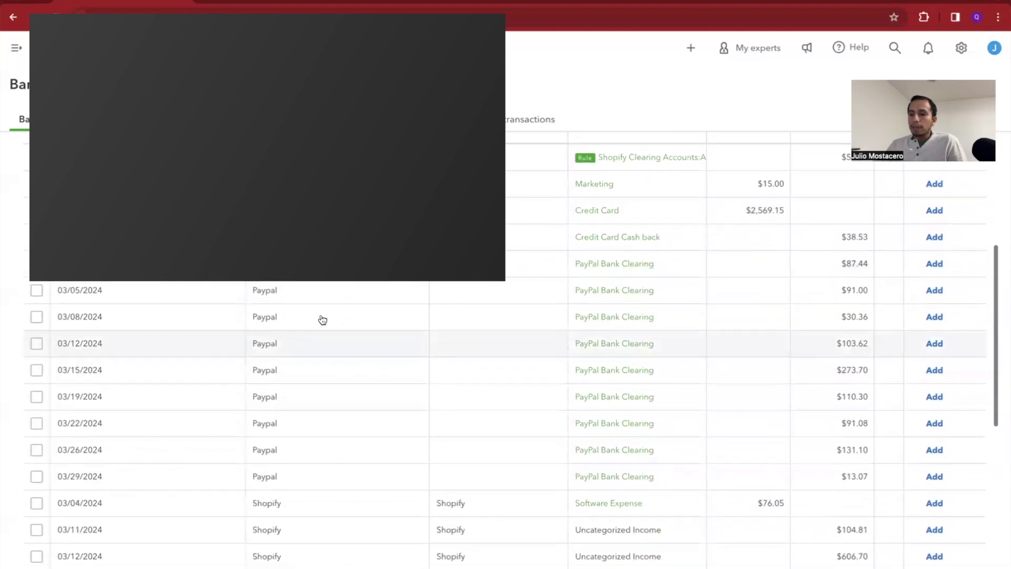
pyautogui.scroll(-9, 317, 426)
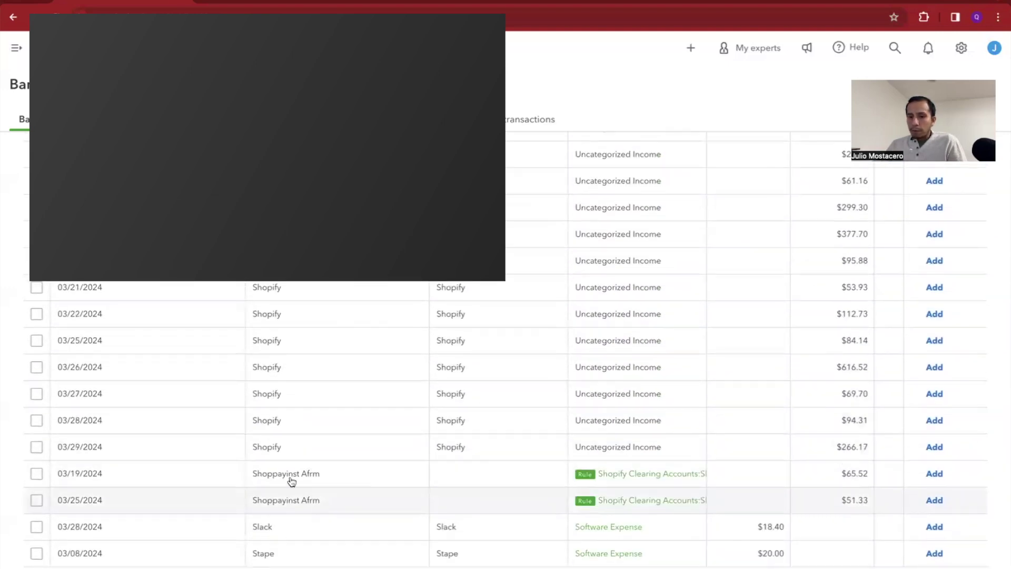
pyautogui.scroll(8, 262, 338)
pyautogui.scroll(5, 265, 338)
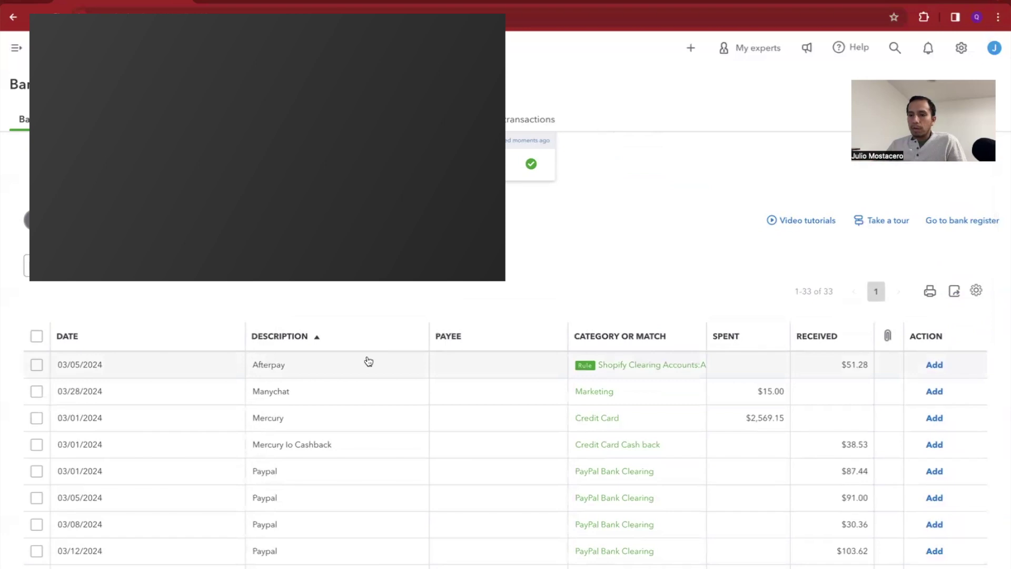
pyautogui.scroll(2, 348, 379)
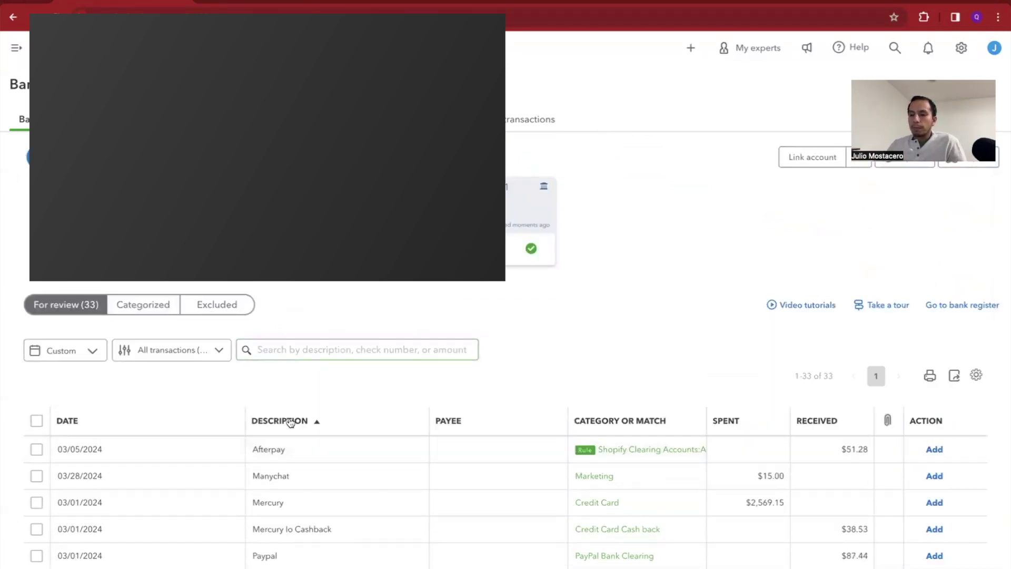
pyautogui.scroll(-2, 378, 399)
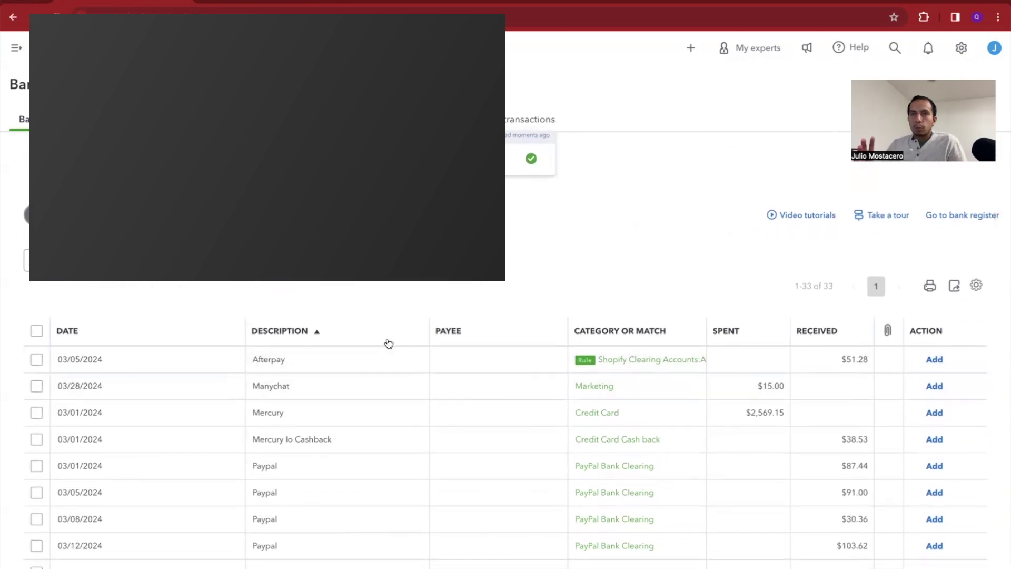
# Step: Sort the transactions by description in ascending order and select all Paypal deposits from 03/01/2024 through 03/29/2024
pyautogui.click(302, 336)
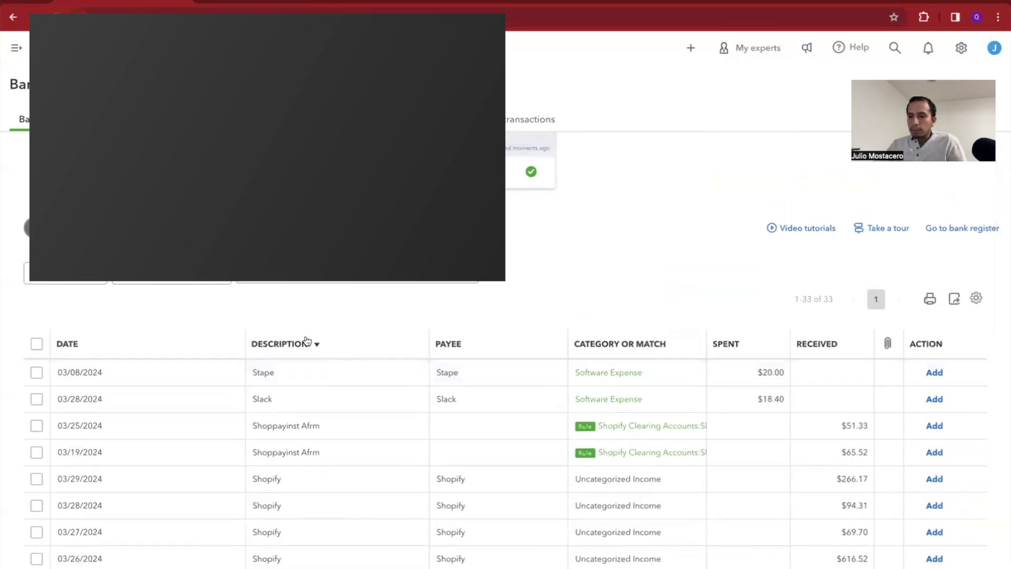
pyautogui.click(307, 339)
pyautogui.scroll(-3, 327, 409)
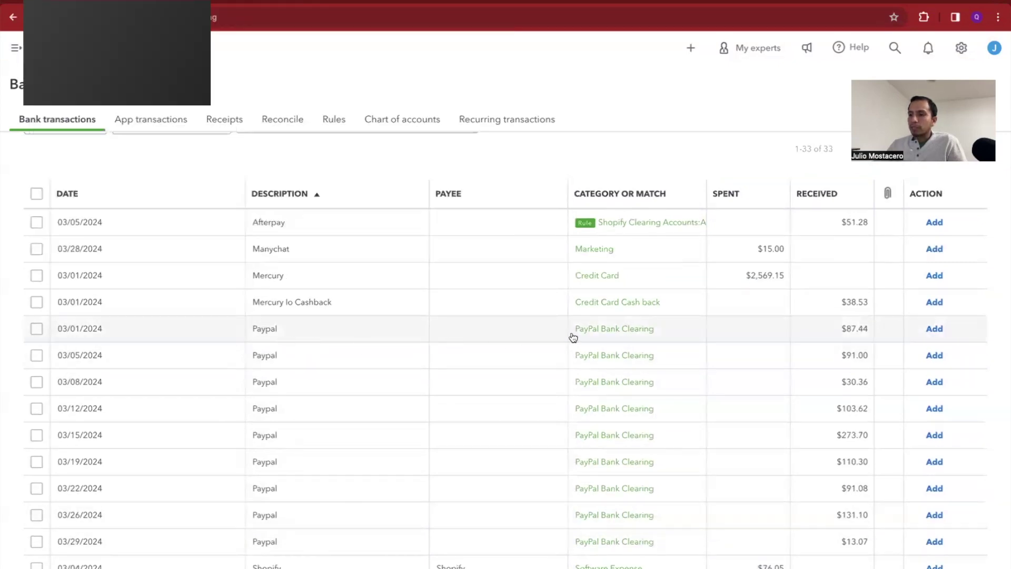
pyautogui.click(37, 328)
pyautogui.click(37, 355)
pyautogui.click(36, 382)
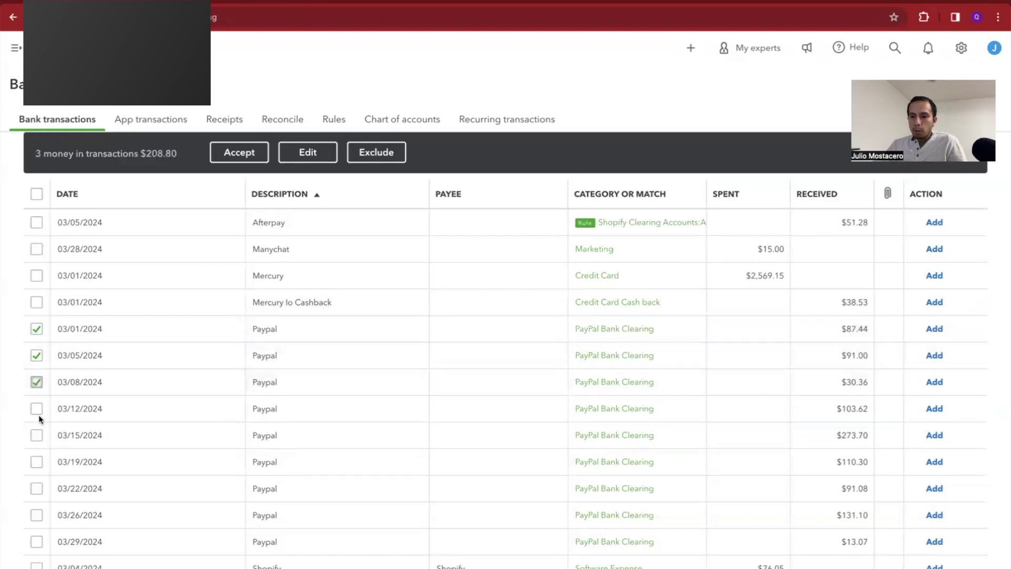
pyautogui.scroll(-2, 39, 415)
pyautogui.click(36, 335)
pyautogui.keyDown('shift'); pyautogui.click(36, 468); pyautogui.keyUp('shift')
# Step: Try to bulk edit the selected Paypal deposits as type Transfer with the account PayPal Bank Clearing
pyautogui.click(308, 153)
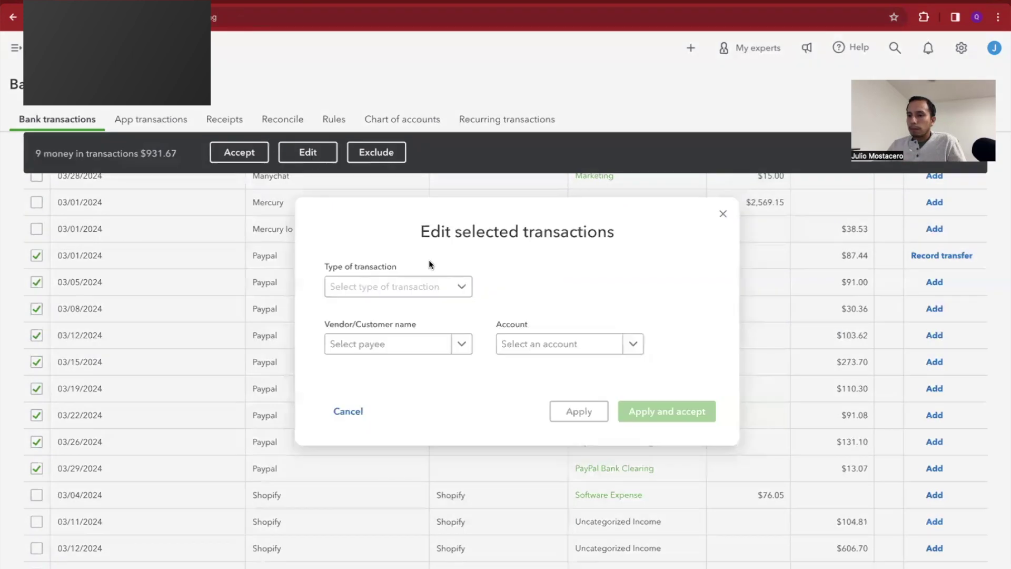
pyautogui.click(436, 286)
pyautogui.click(388, 334)
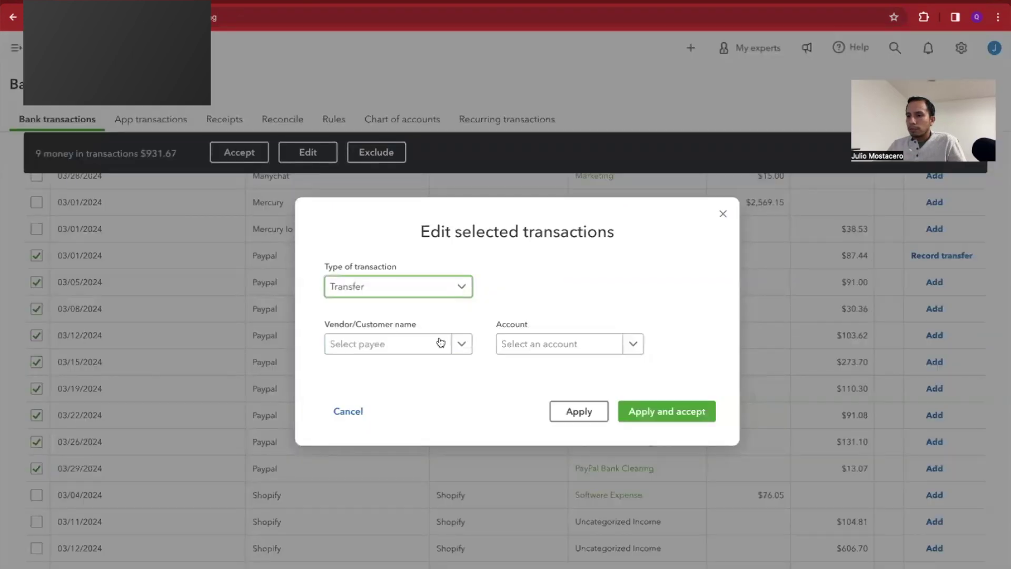
pyautogui.click(558, 344)
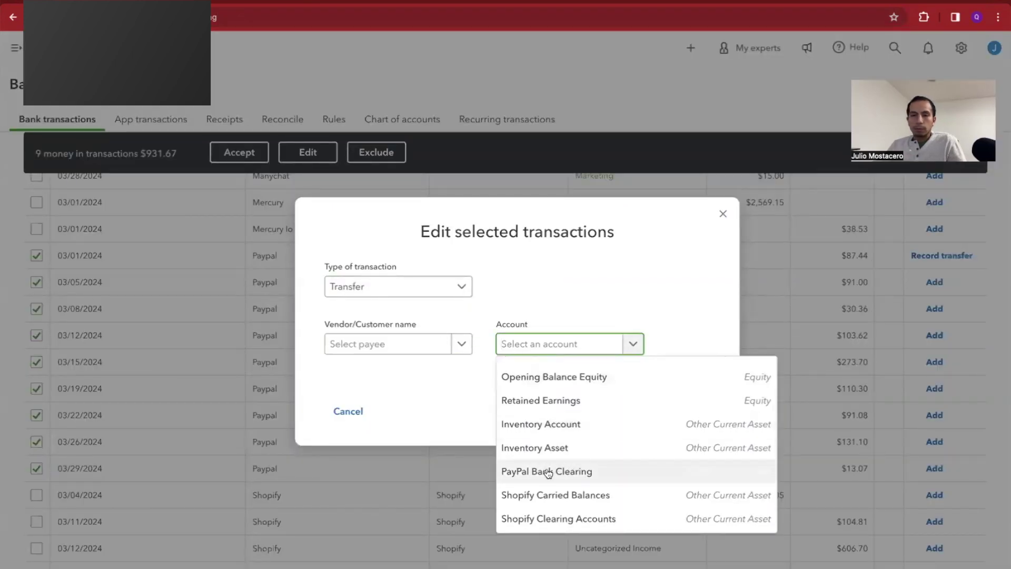
pyautogui.click(548, 471)
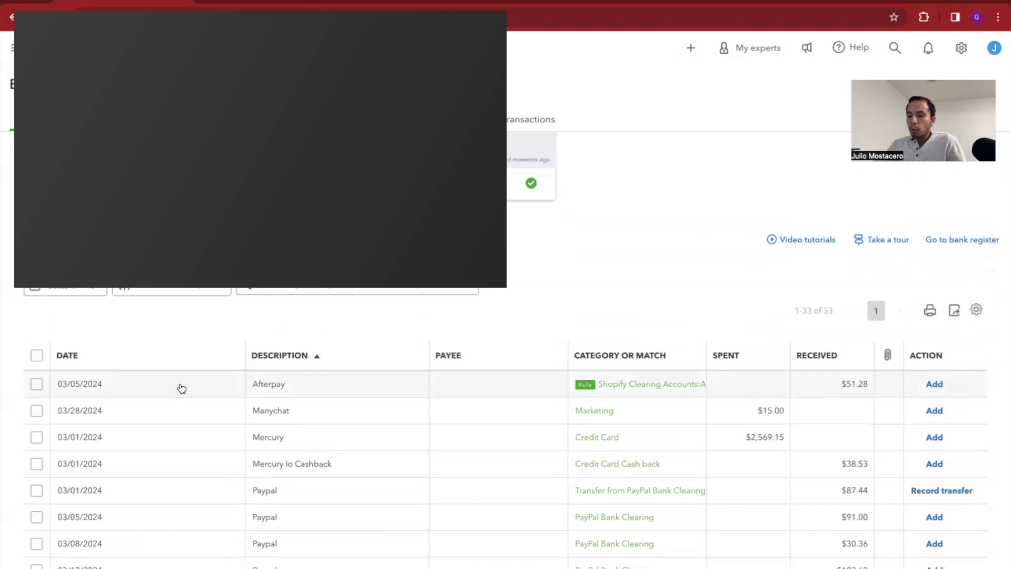
# Step: View the categorized transactions for the same period and return to the transactions awaiting review
pyautogui.click(314, 388)
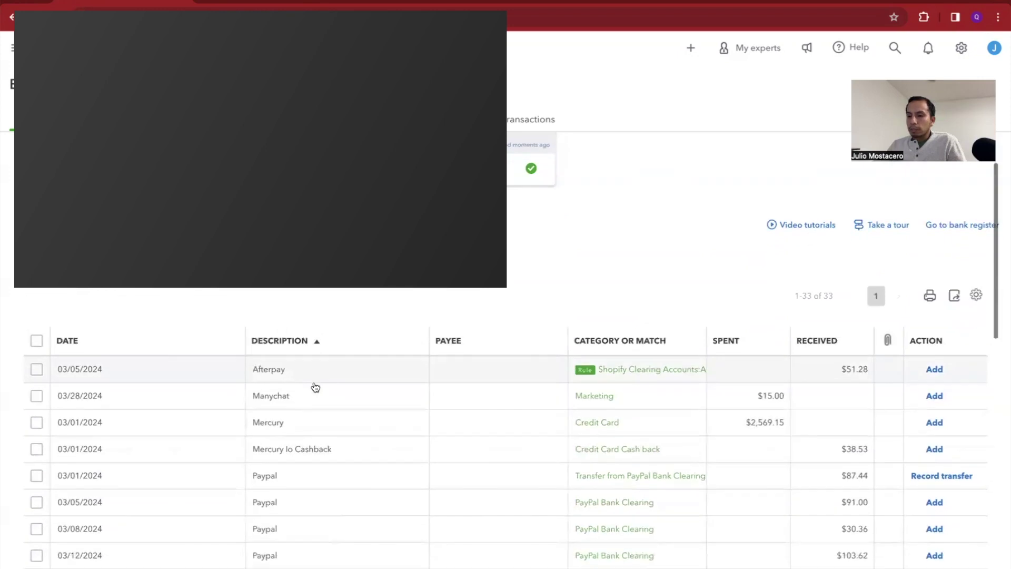
pyautogui.click(334, 319)
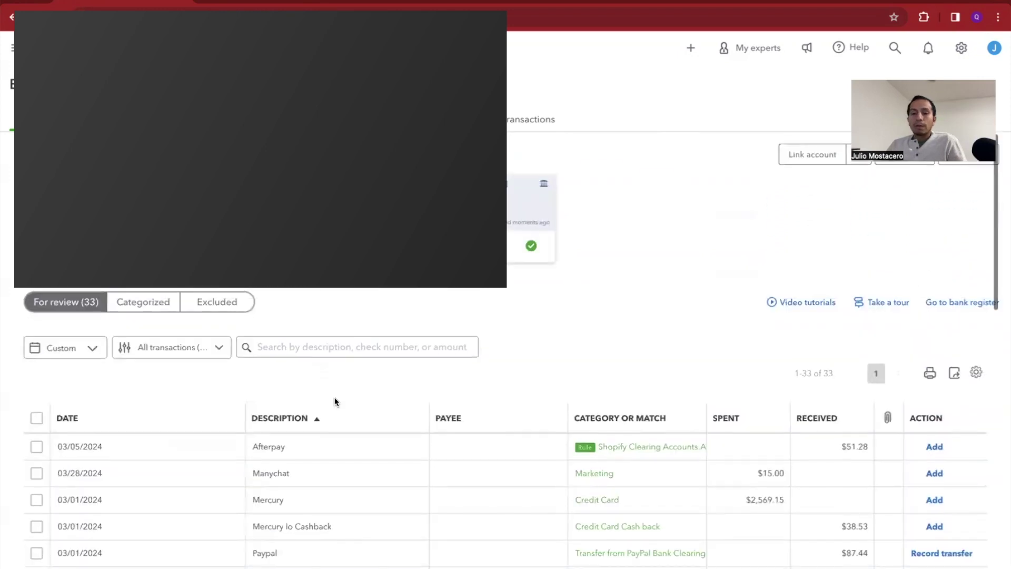
pyautogui.scroll(-1, 334, 401)
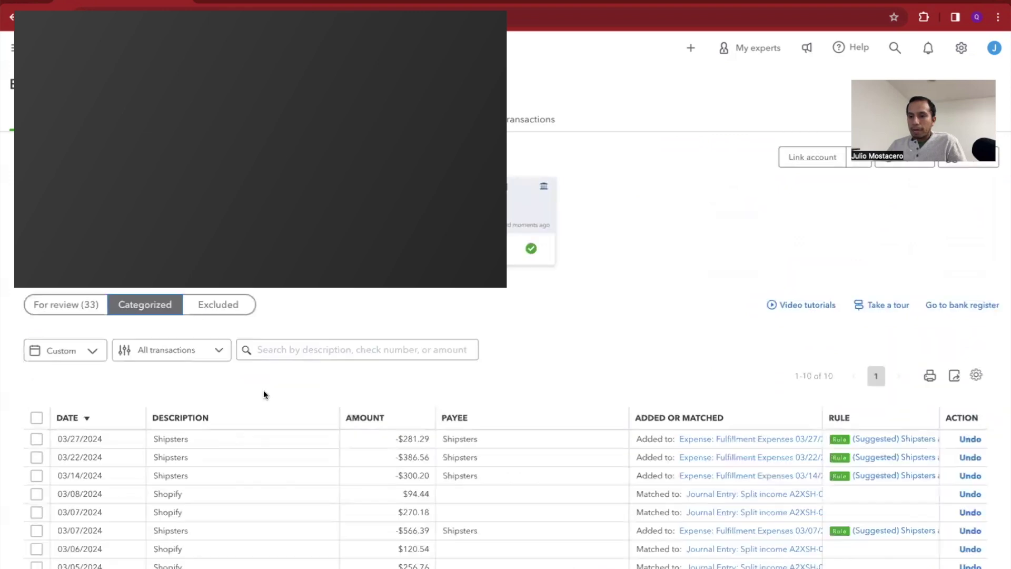
pyautogui.scroll(-1, 261, 394)
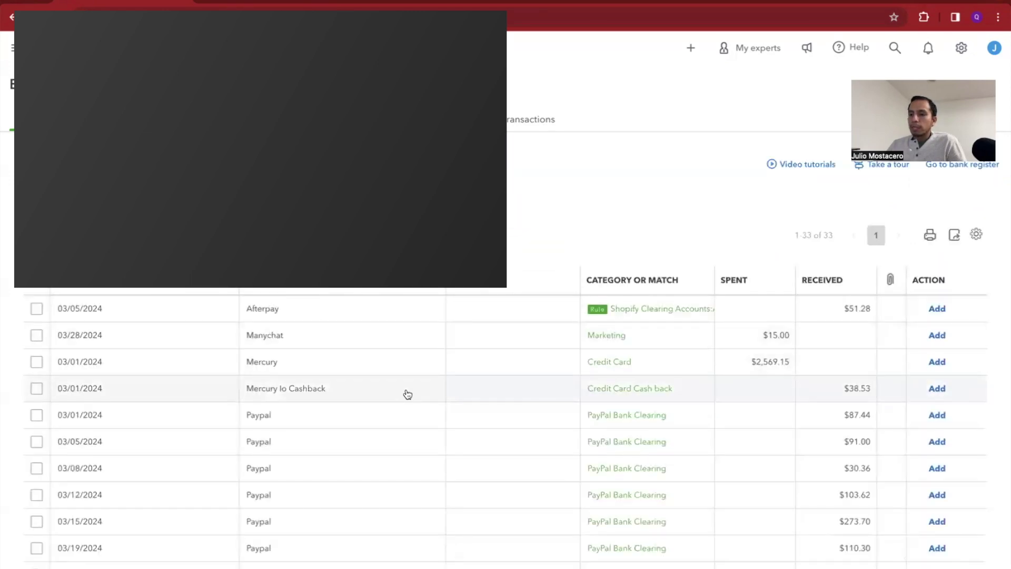
# Step: Select the Shopify deposits dated 03/11/2024 through 03/15/2024 that have a matching journal entry
pyautogui.scroll(-8, 406, 395)
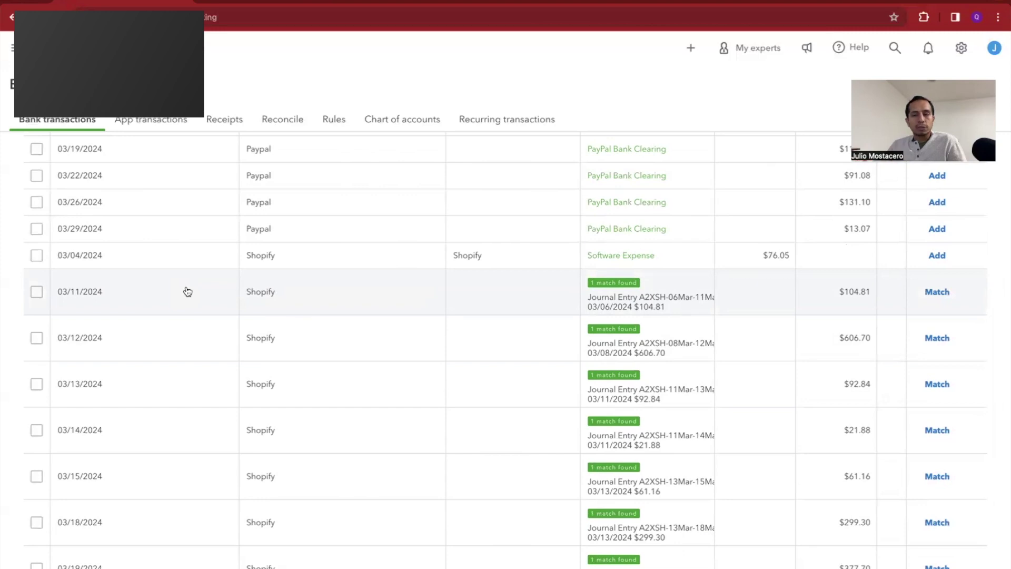
pyautogui.scroll(-1, 187, 291)
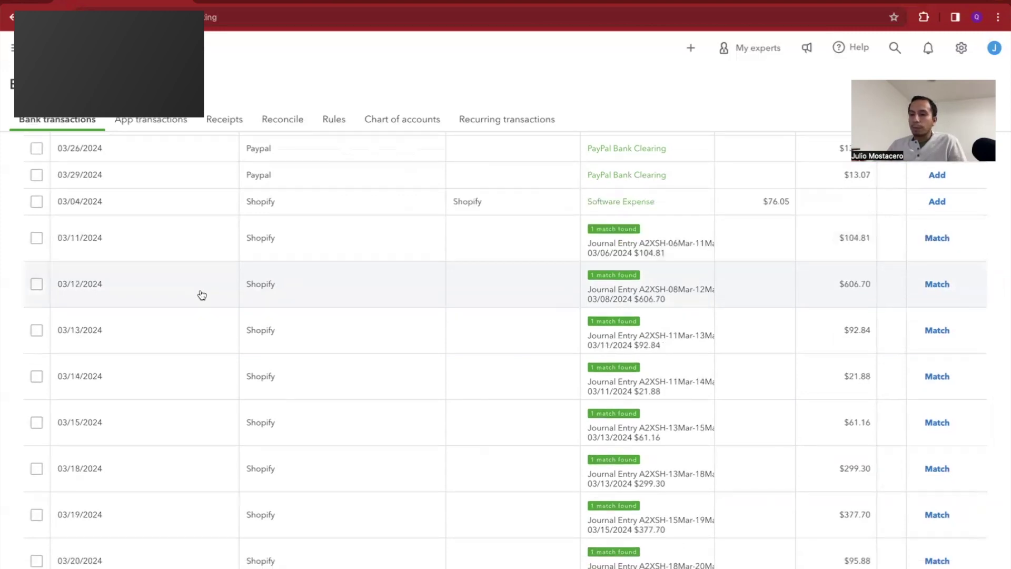
pyautogui.scroll(-1, 124, 240)
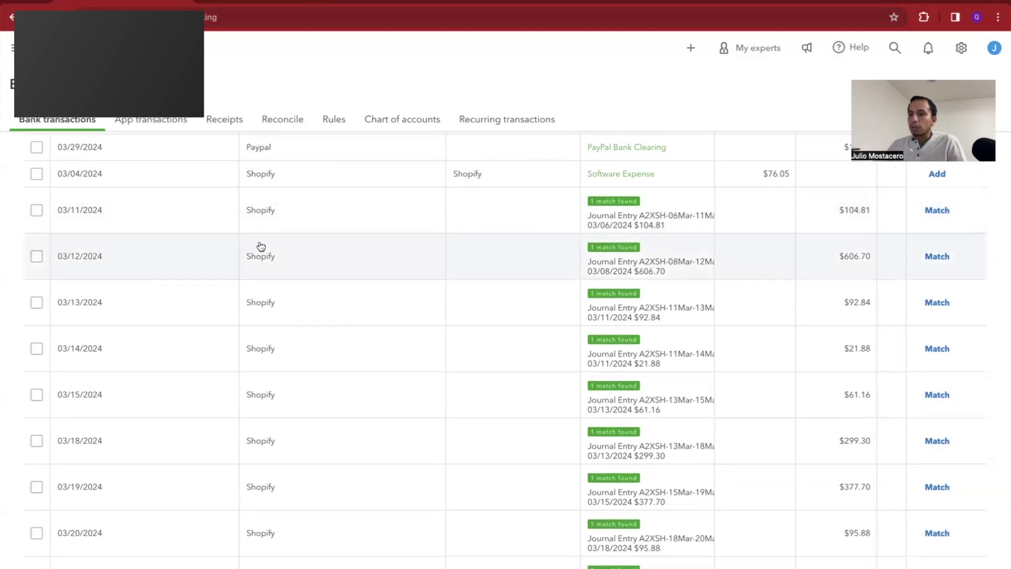
pyautogui.scroll(1, 260, 246)
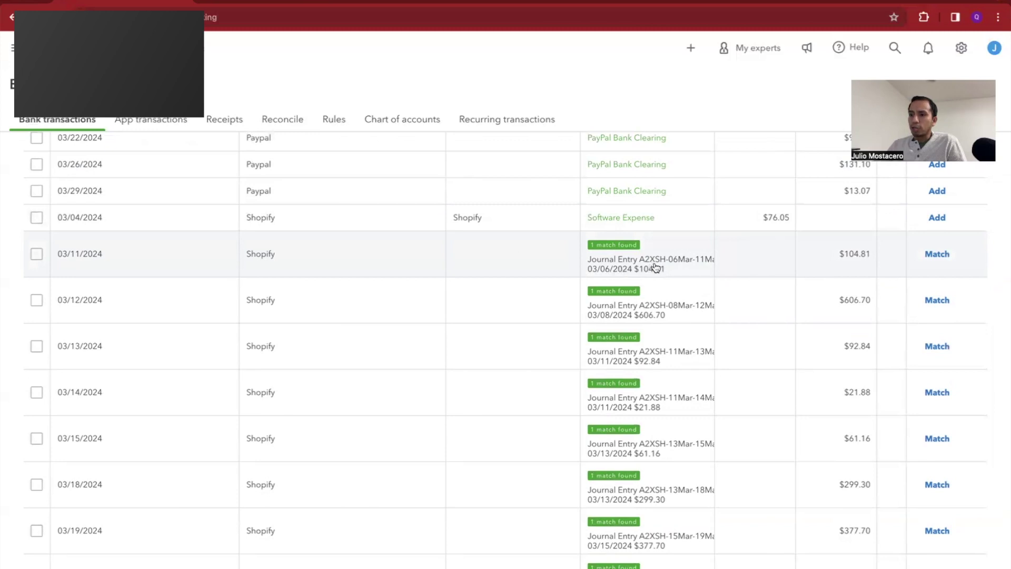
pyautogui.click(36, 254)
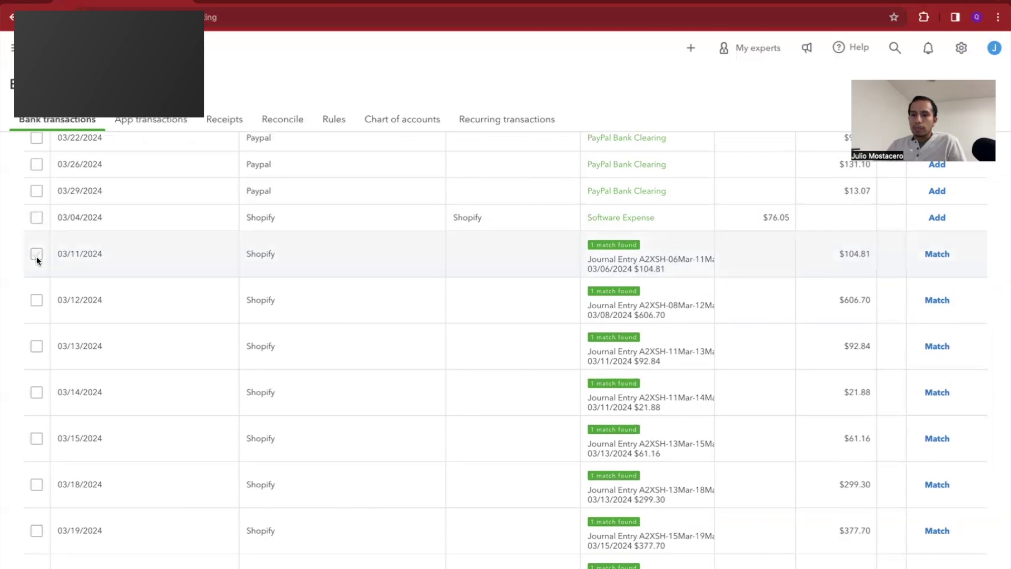
pyautogui.click(36, 300)
pyautogui.click(36, 346)
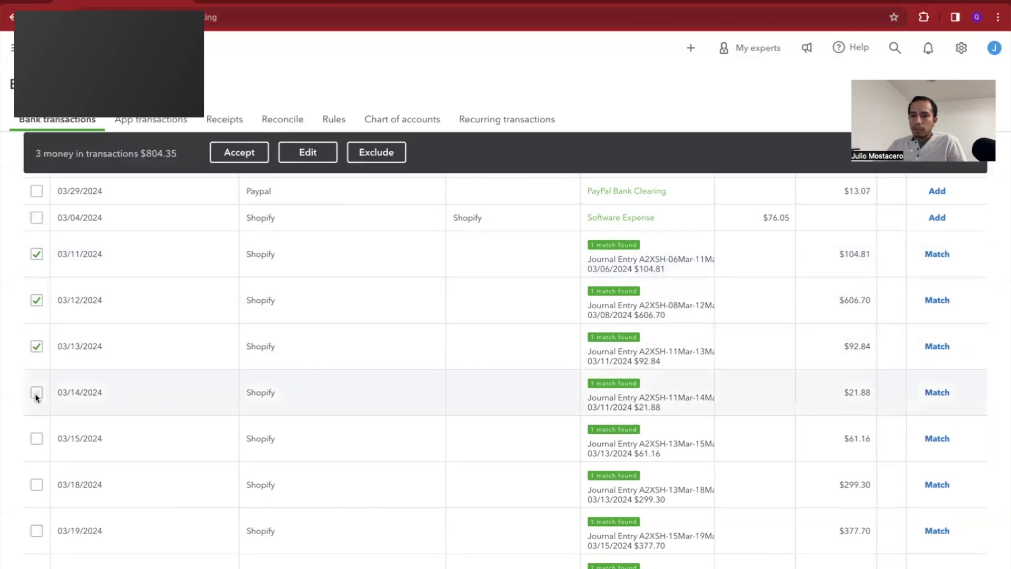
pyautogui.click(36, 392)
pyautogui.scroll(-2, 36, 392)
pyautogui.click(33, 341)
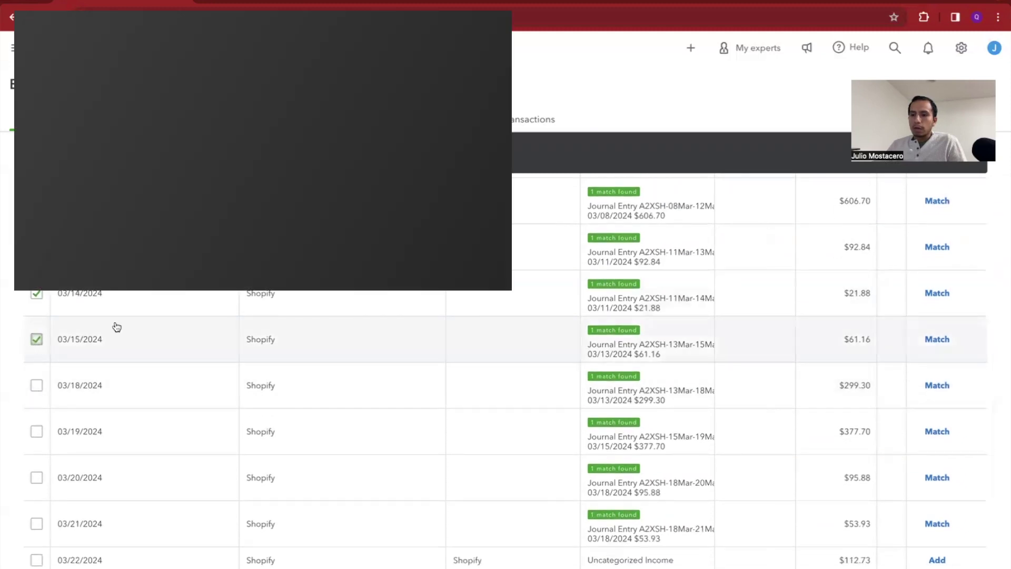
# Step: Add the matched Shopify deposits dated 03/18 through 03/21, 03/26 and 03/28/2024 to the selection and accept all selected matches
pyautogui.scroll(10, 115, 327)
pyautogui.scroll(-1, 133, 442)
pyautogui.scroll(1, 135, 413)
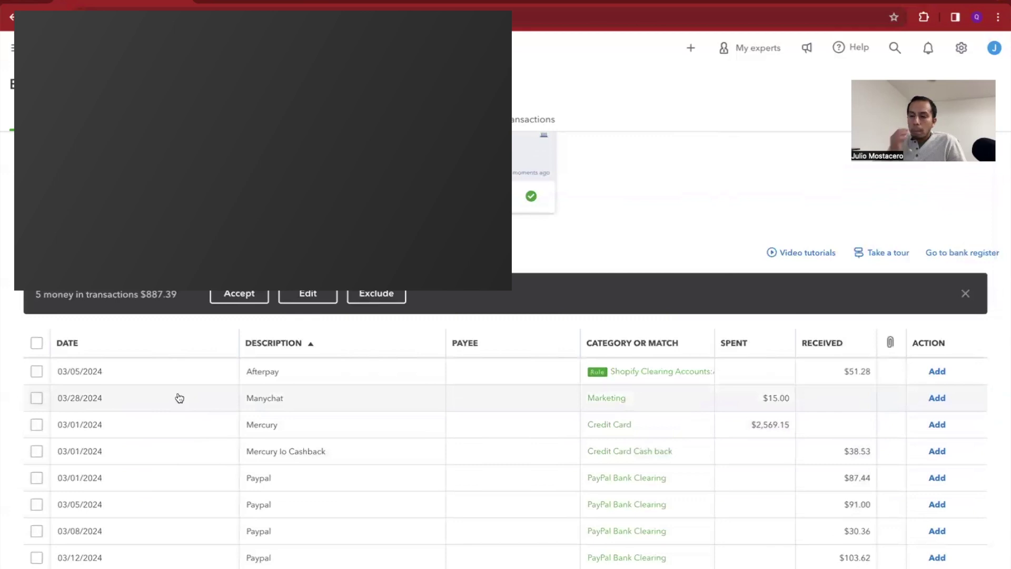
pyautogui.scroll(-10, 179, 397)
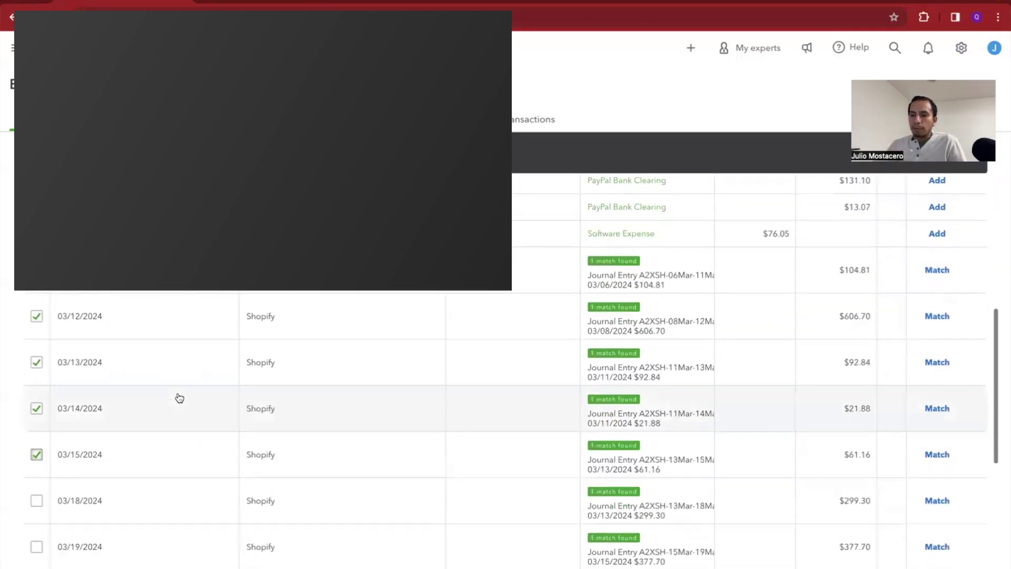
pyautogui.click(36, 405)
pyautogui.scroll(-4, 158, 421)
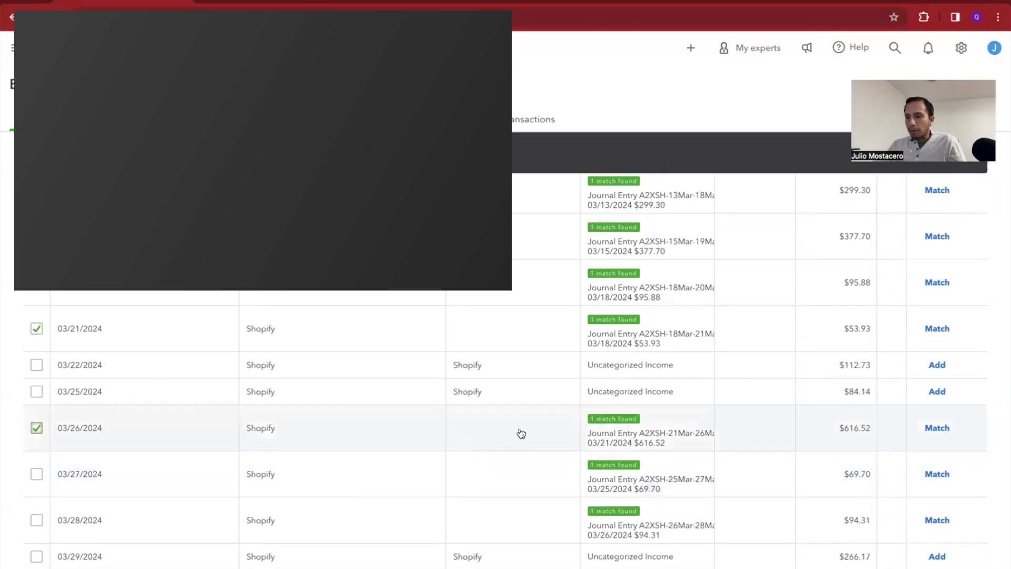
pyautogui.click(520, 433)
pyautogui.click(519, 427)
pyautogui.scroll(-2, 519, 427)
pyautogui.click(36, 417)
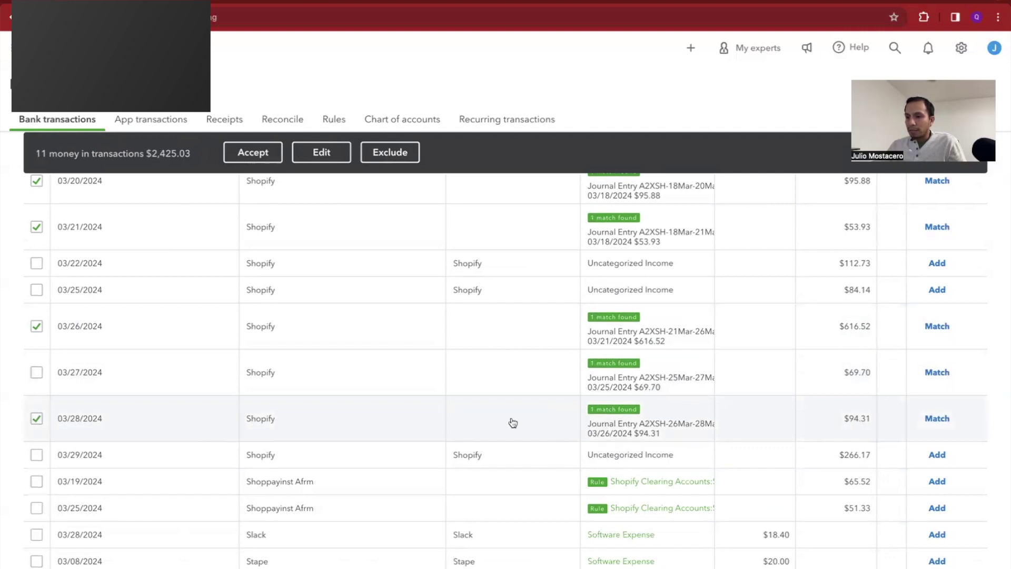
pyautogui.scroll(8, 409, 318)
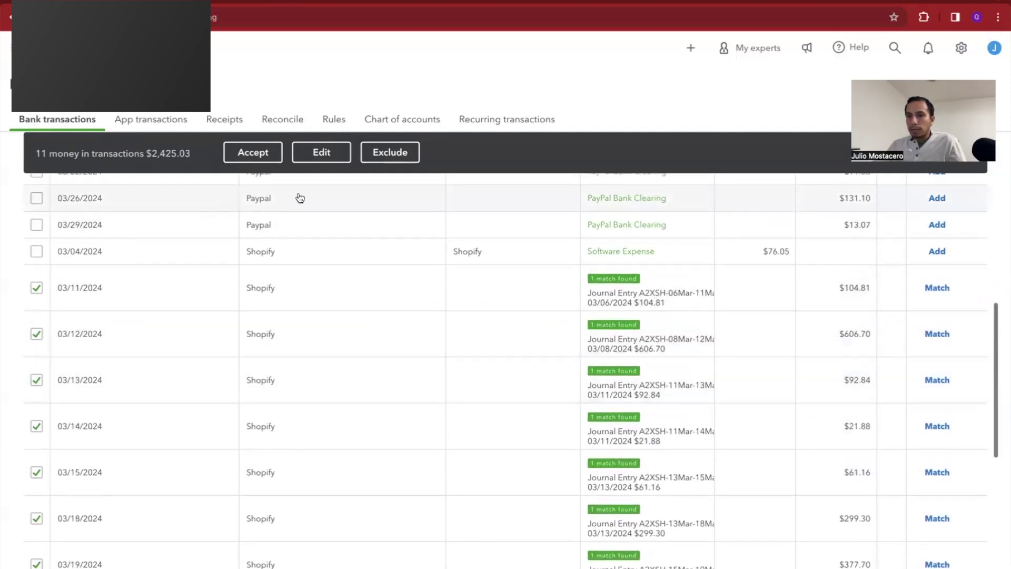
pyautogui.click(253, 152)
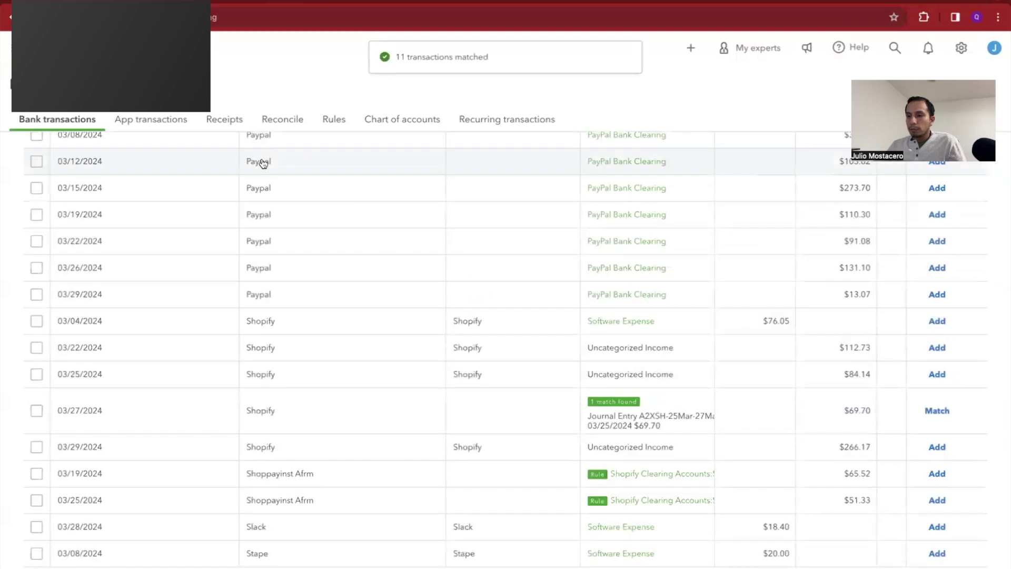
# Step: Add the 03/28/2024 Slack transaction to the books with vendor Slack and account Software Expense
pyautogui.scroll(3, 332, 341)
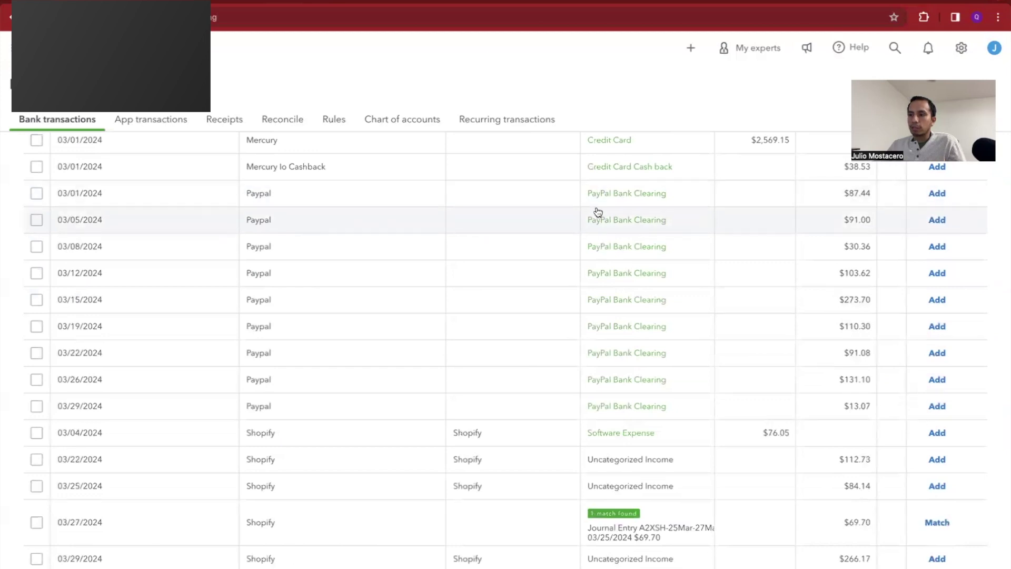
pyautogui.scroll(-2, 311, 405)
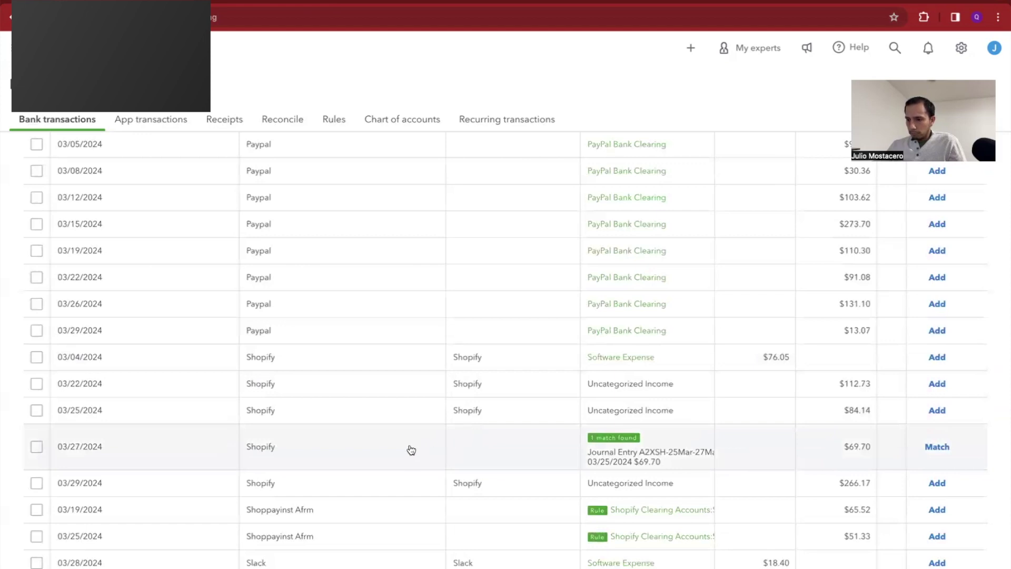
pyautogui.scroll(-1, 387, 446)
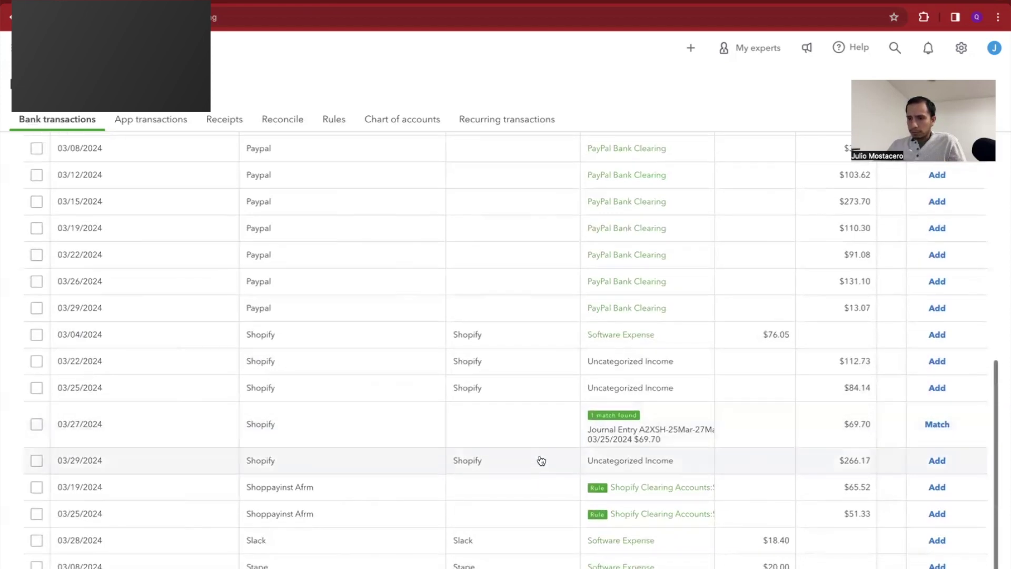
pyautogui.scroll(-5, 388, 453)
pyautogui.click(232, 274)
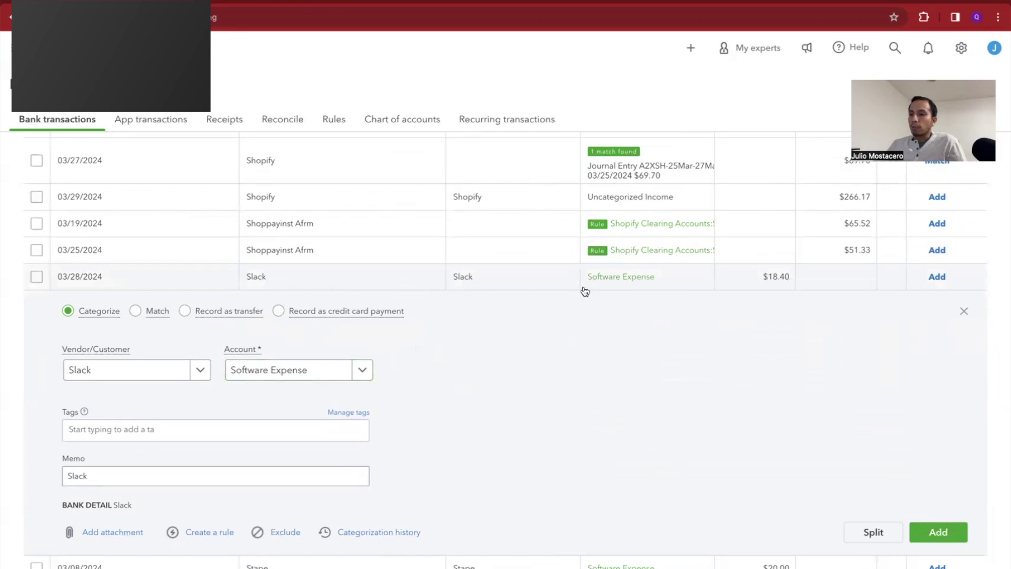
pyautogui.click(923, 528)
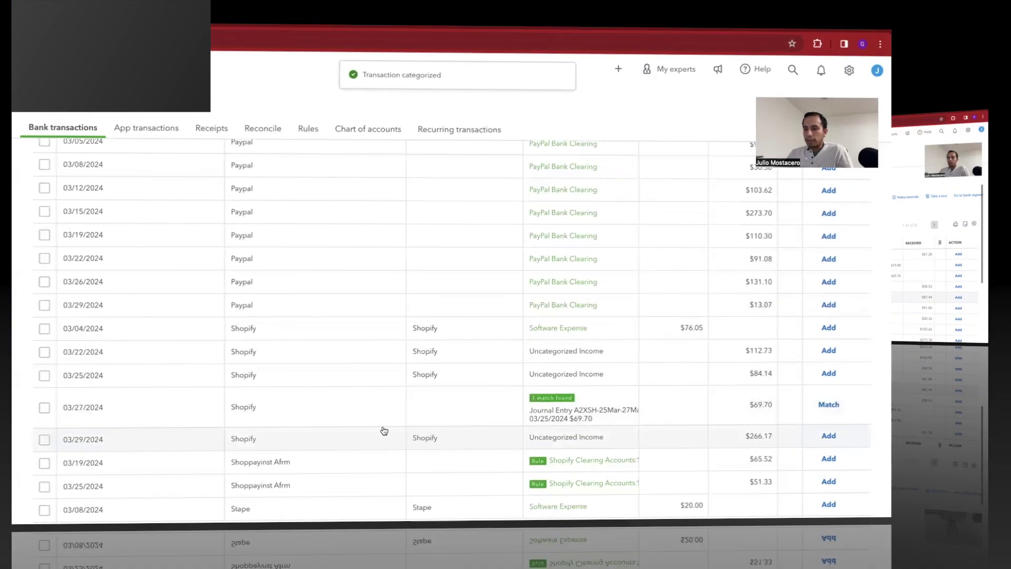
# Step: In the credit card feed, add the 03/02/2024 Google advertising charge with vendor Google and account Google Ads
pyautogui.scroll(-1, 330, 442)
pyautogui.scroll(1, 329, 443)
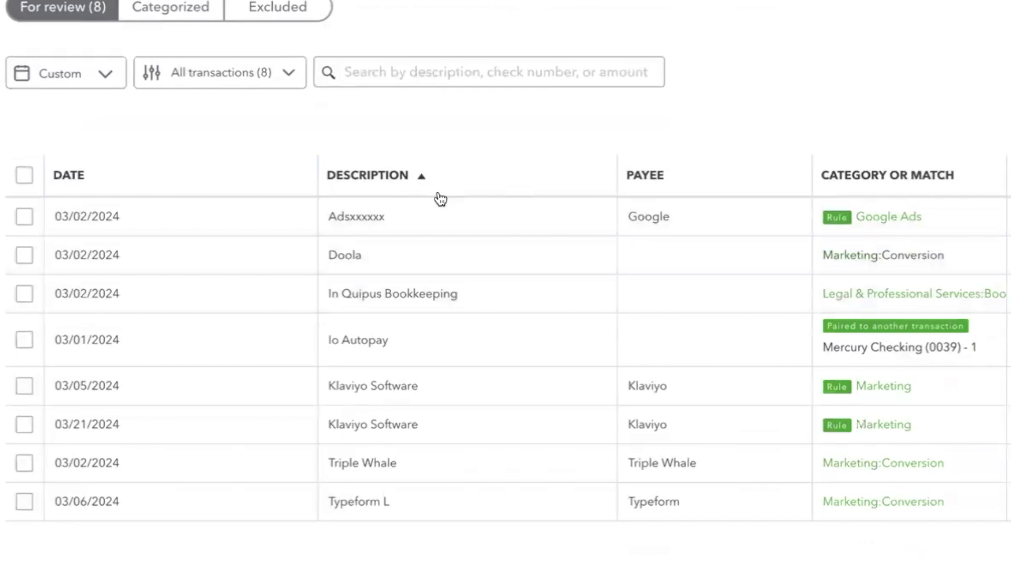
pyautogui.click(459, 207)
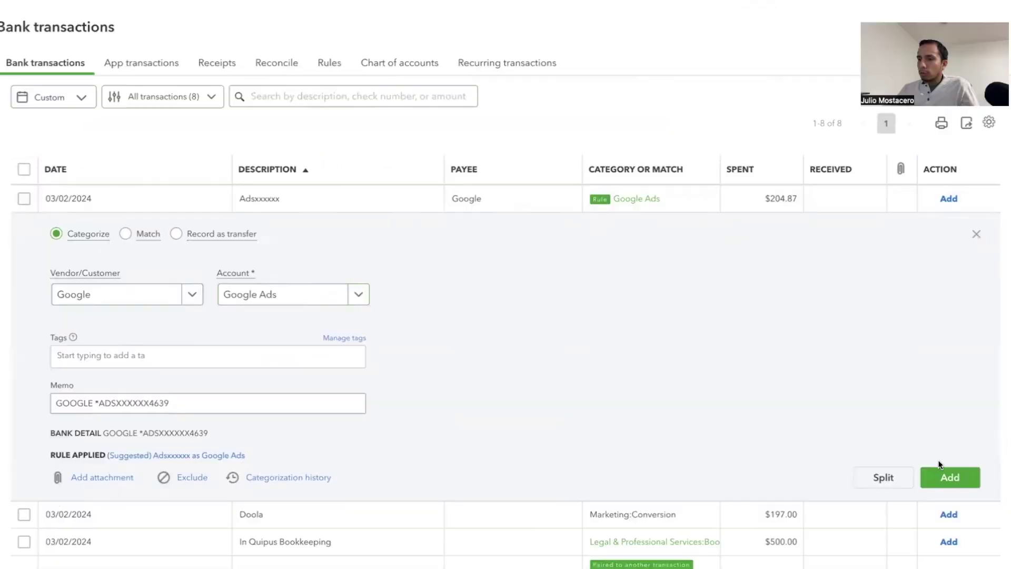
pyautogui.click(950, 476)
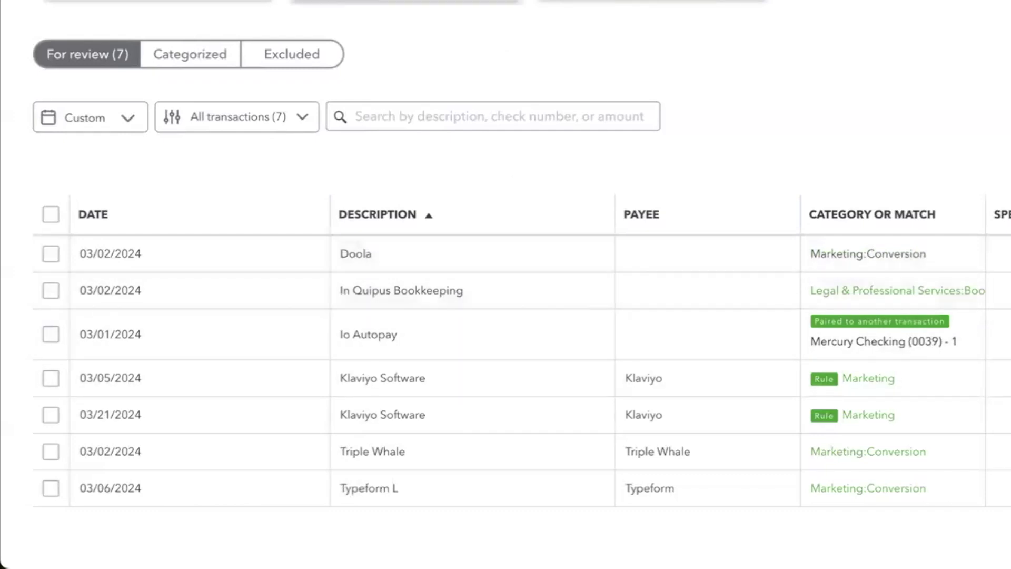
# Step: Return to the checking account feed and record the 03/01/2024 Mercury Credit payment as a transfer to the Credit Card account
pyautogui.scroll(2, 539, 300)
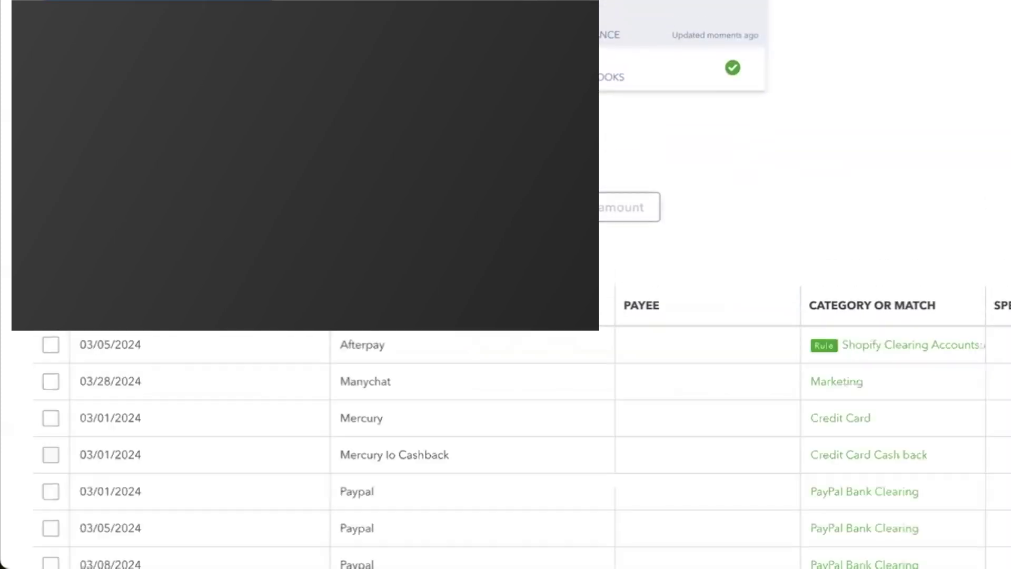
pyautogui.scroll(-2, 789, 447)
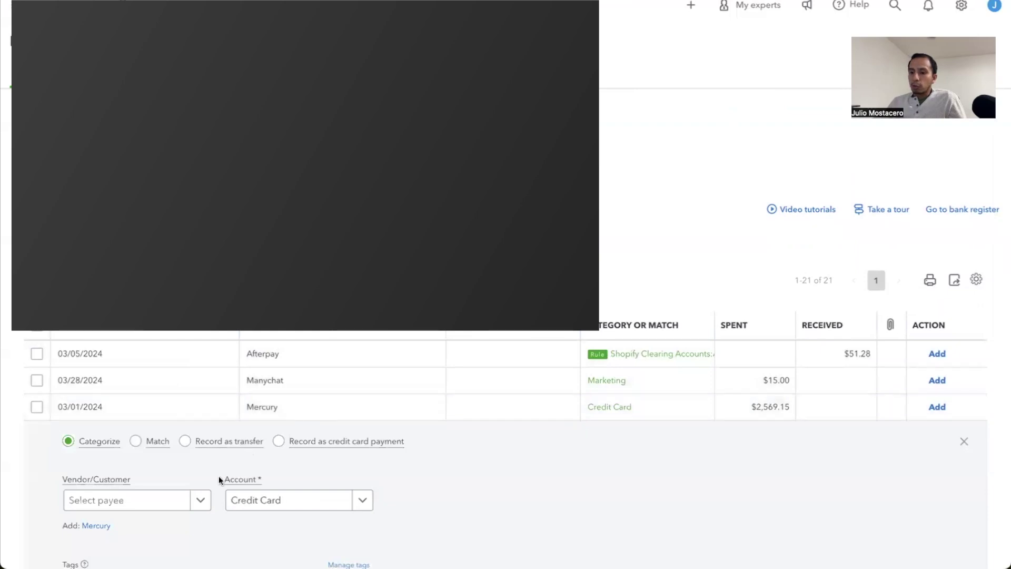
pyautogui.scroll(-3, 219, 475)
pyautogui.click(190, 334)
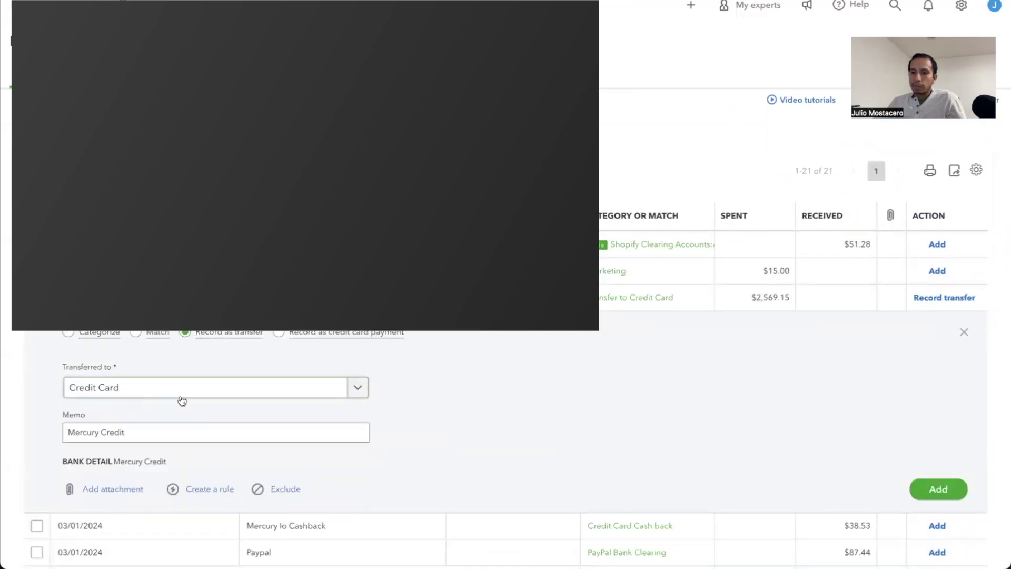
pyautogui.click(279, 332)
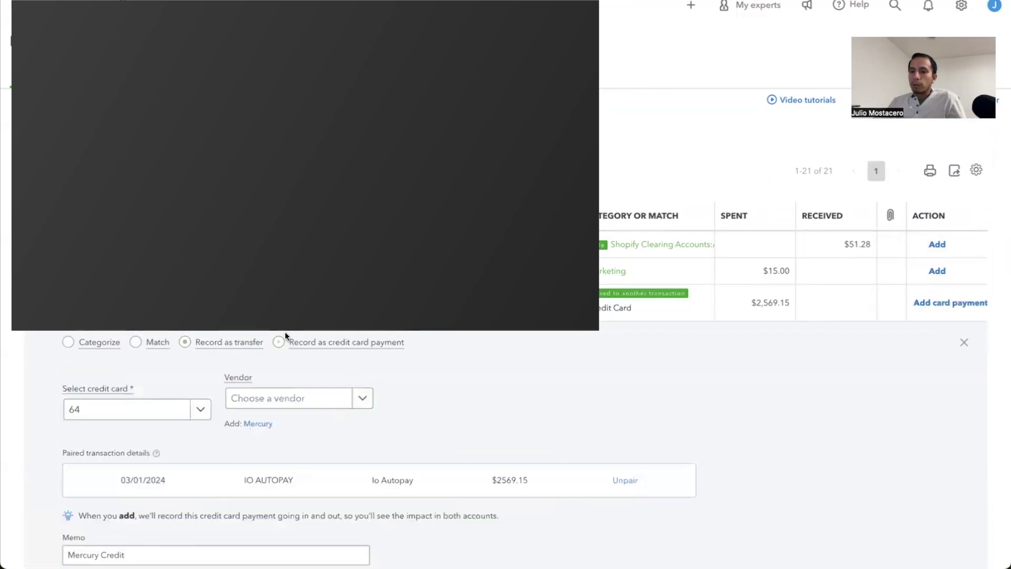
pyautogui.scroll(-1, 235, 367)
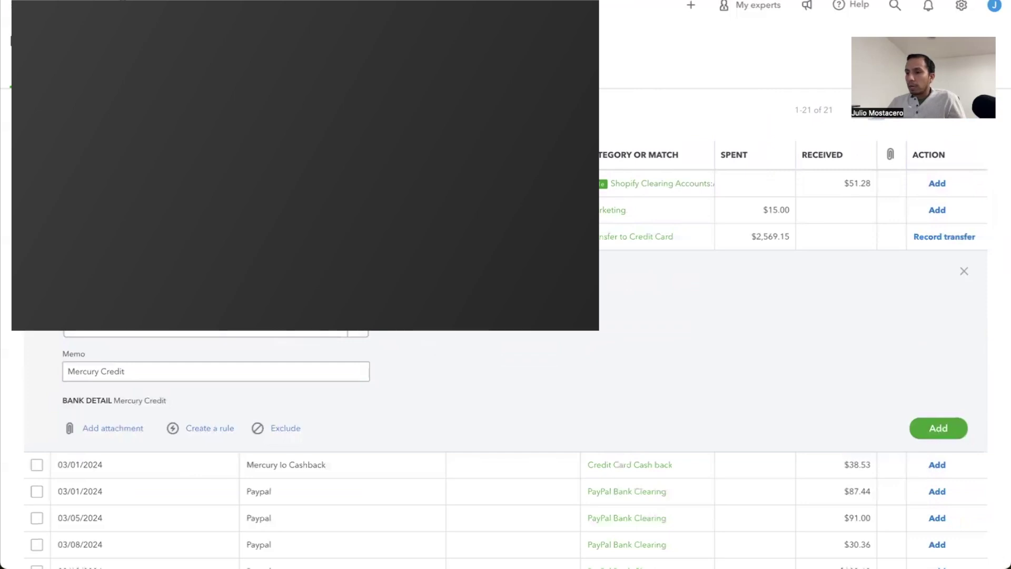
pyautogui.scroll(3, 505, 448)
pyautogui.scroll(1, 506, 448)
pyautogui.click(944, 459)
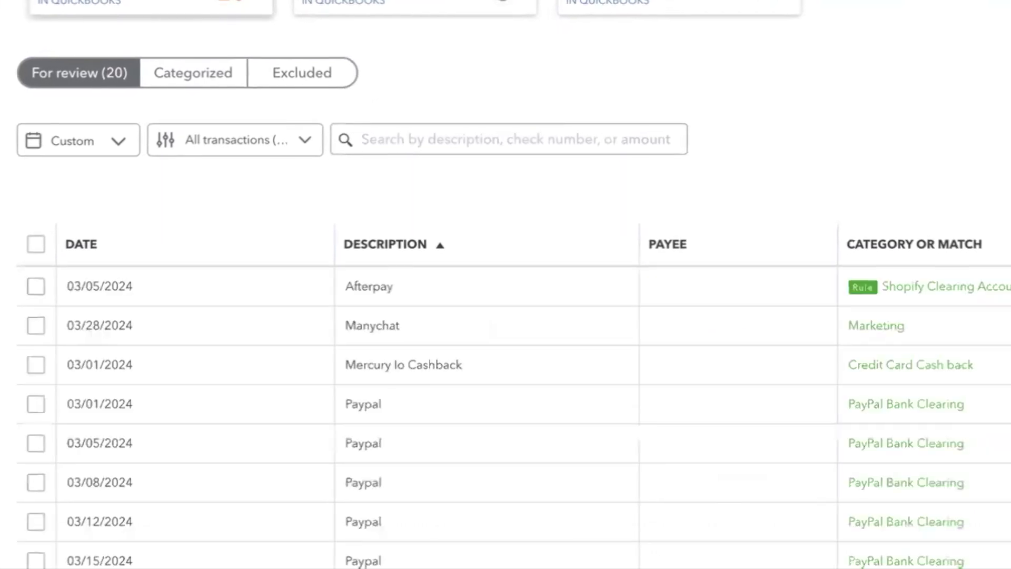
pyautogui.scroll(-9, 466, 219)
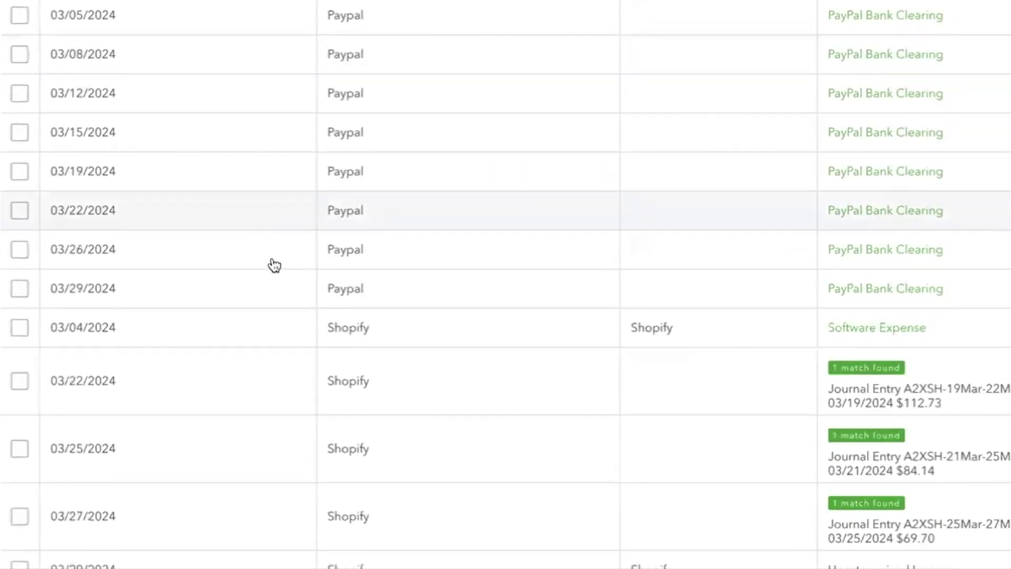
pyautogui.scroll(9, 492, 302)
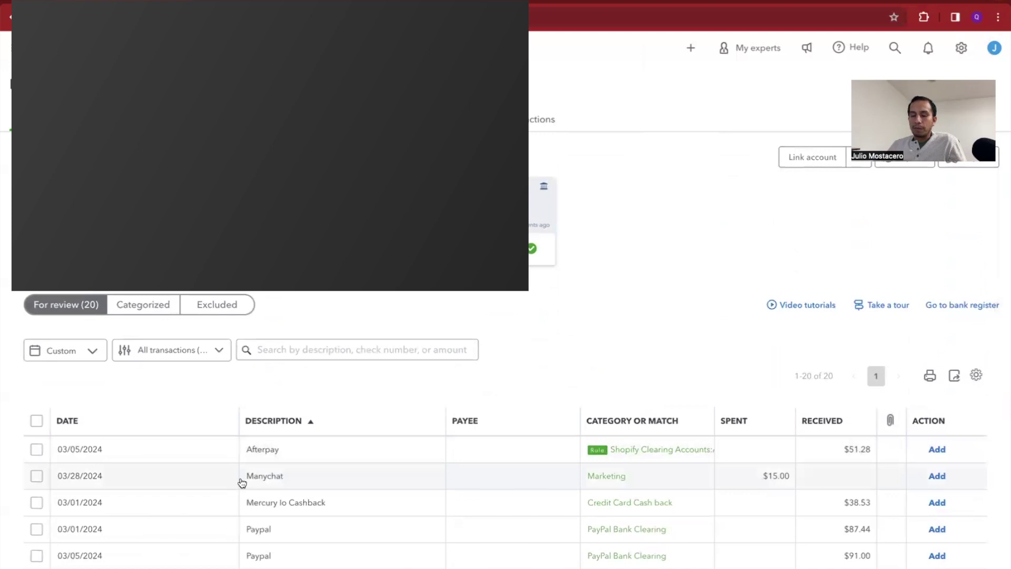
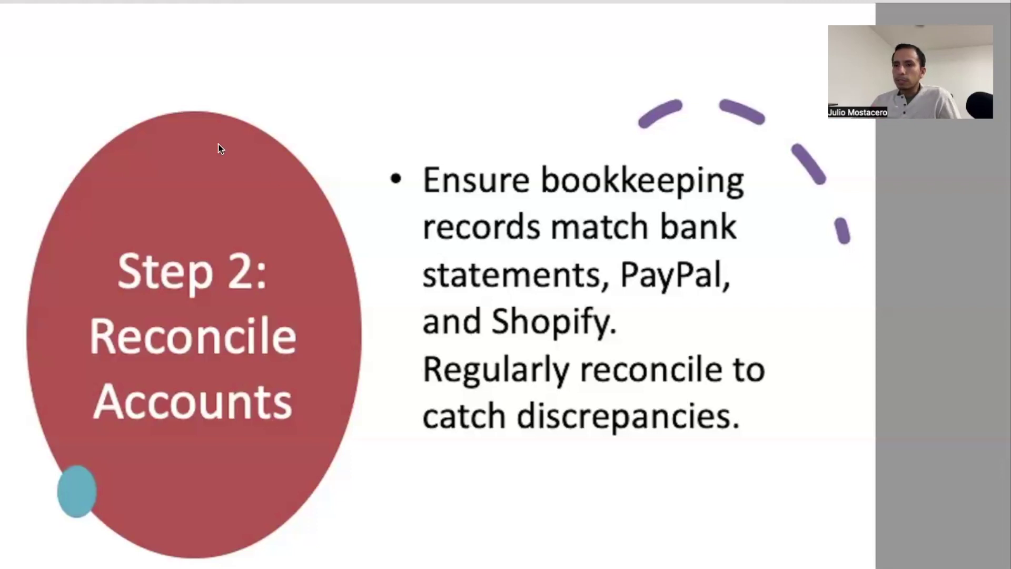
# Step: Switch from the slides to the bookkeeping site and examine the February 29, 2024 reconciliation report's summary and cleared payments
pyautogui.hotkey('alt', 'Tab')
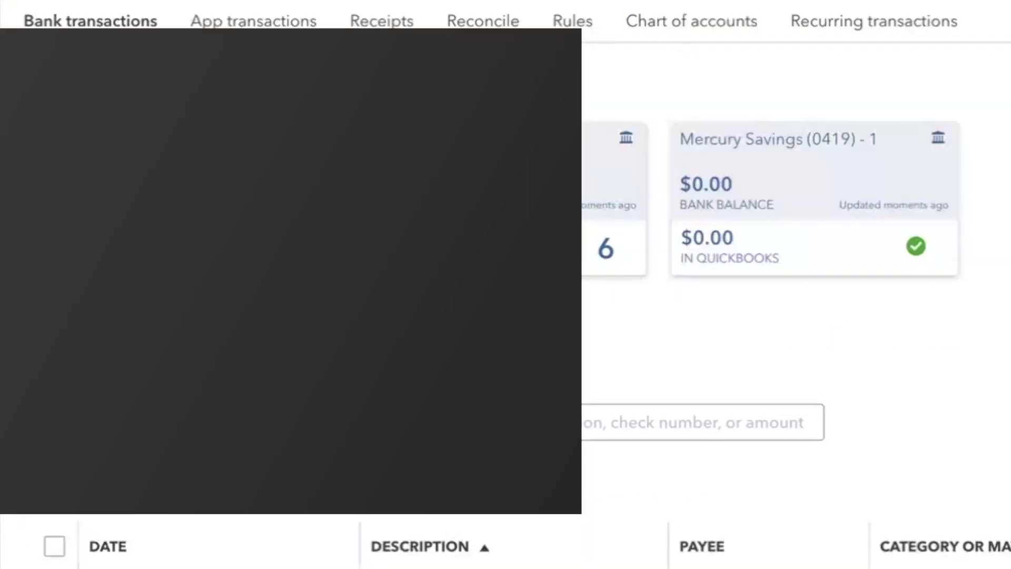
pyautogui.click(463, 124)
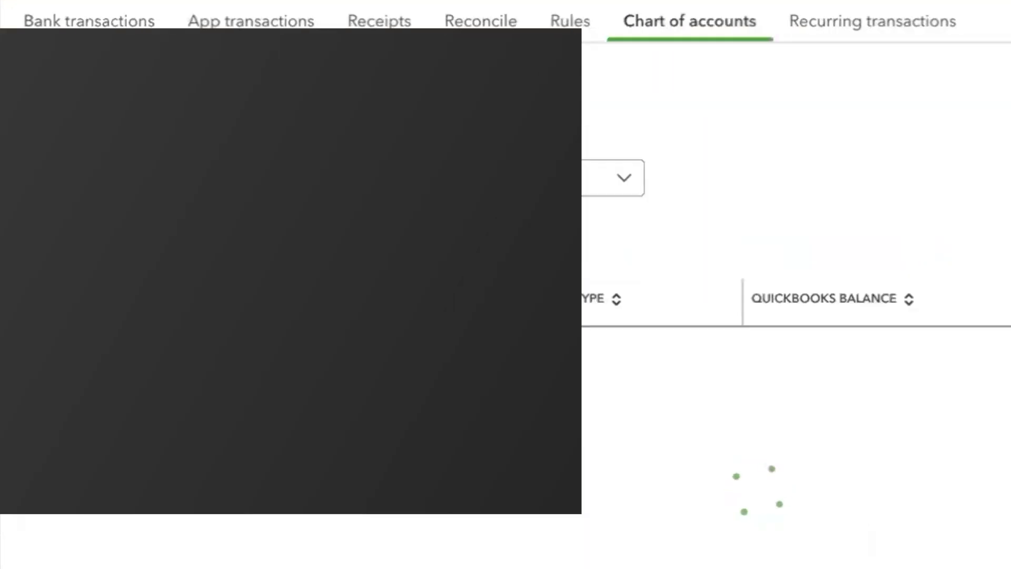
pyautogui.click(481, 21)
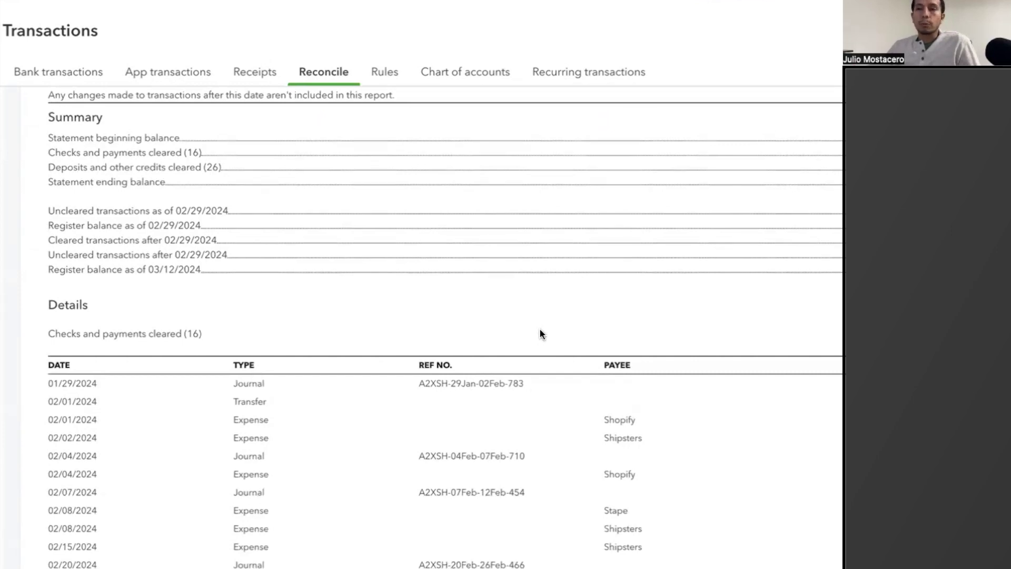
pyautogui.scroll(1, 544, 381)
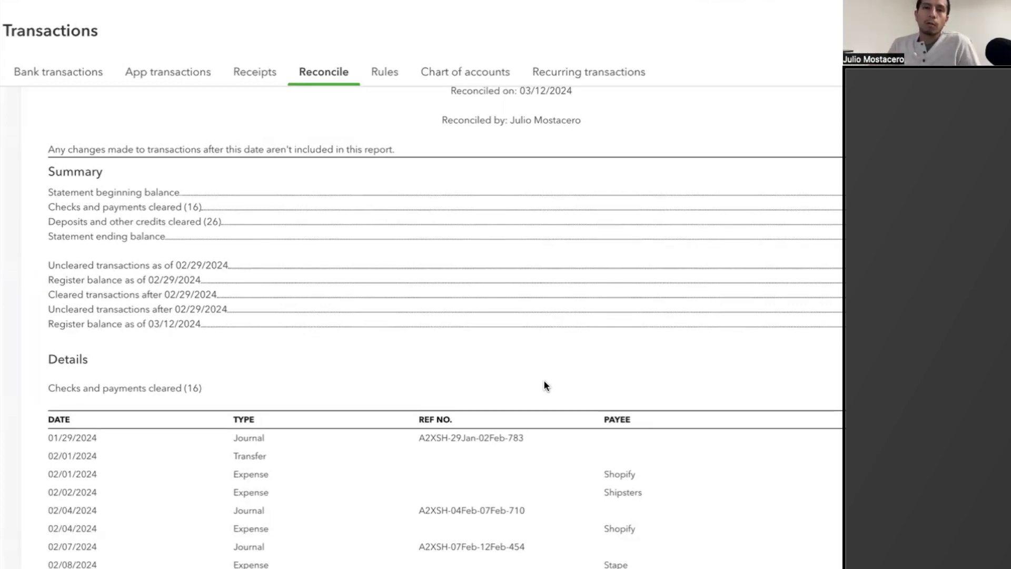
pyautogui.scroll(-6, 545, 381)
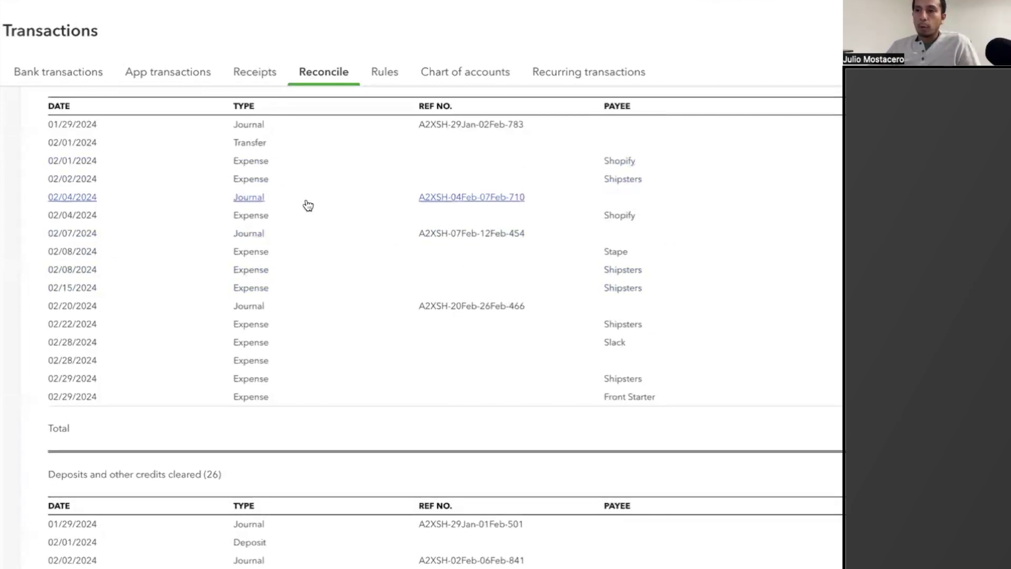
pyautogui.scroll(-1, 307, 204)
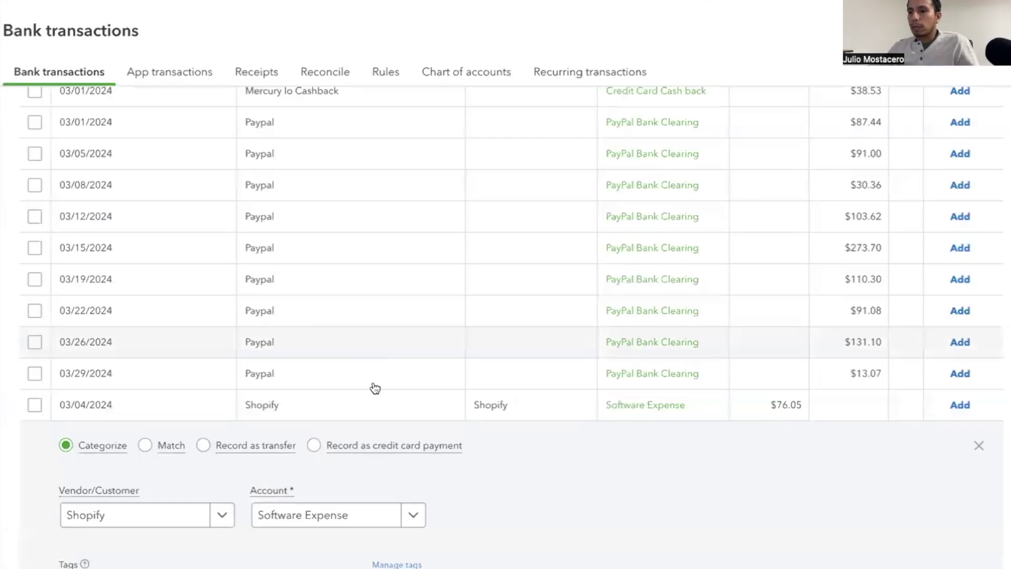
# Step: Add the 03/04/2024 Shopify expense to the books with vendor Shopify and account Software Expense
pyautogui.scroll(-3, 378, 416)
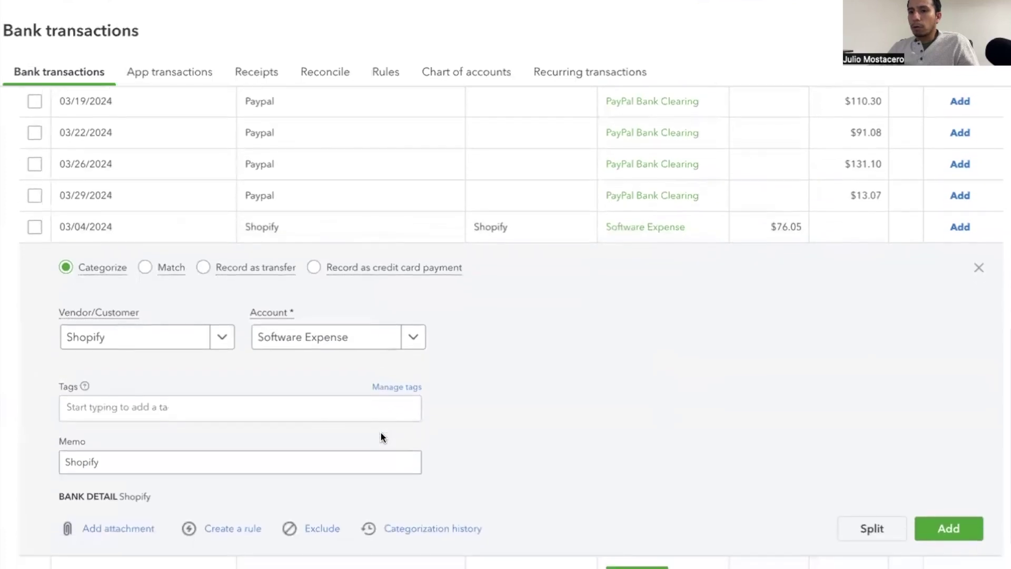
pyautogui.scroll(-1, 380, 433)
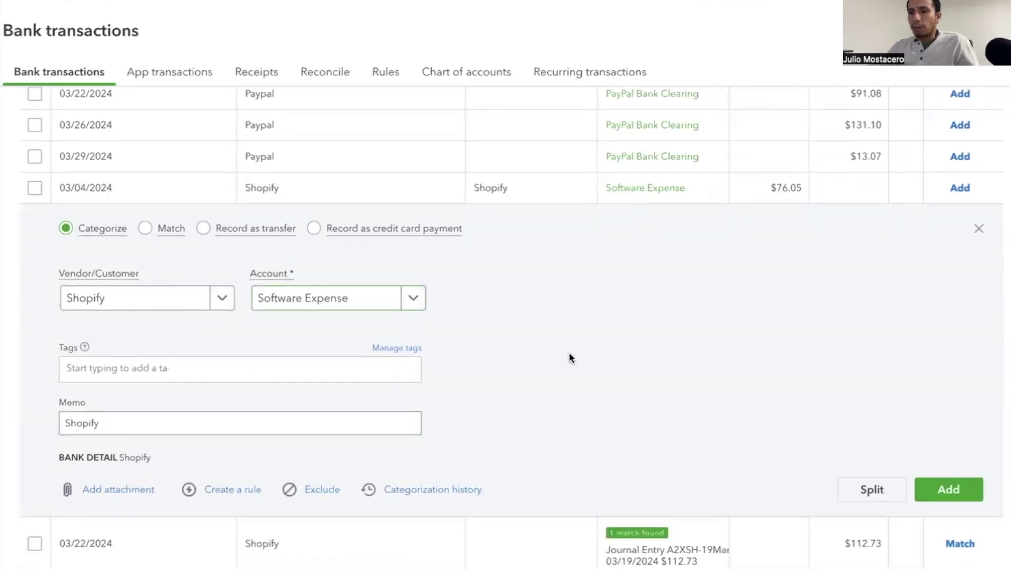
pyautogui.click(972, 499)
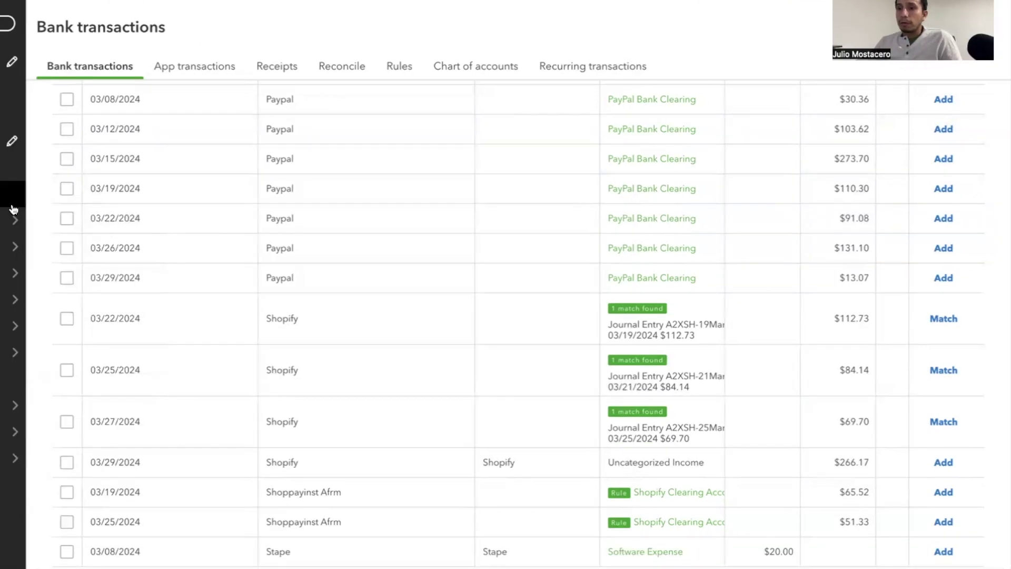
# Step: Examine the journal entries and deposits of the Afterpay account under Shopify Clearing Accounts in the transaction report
pyautogui.moveTo(14, 220)
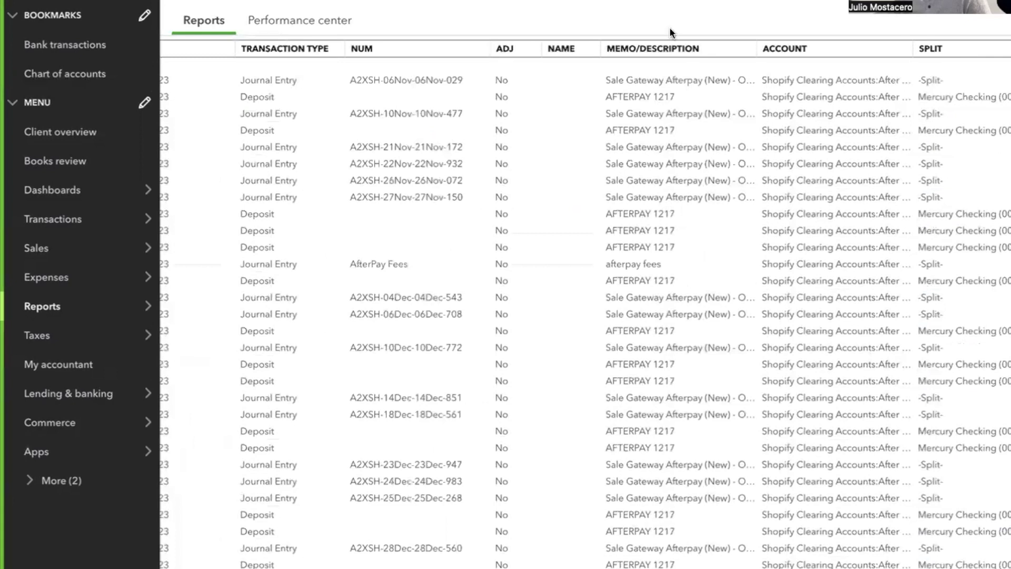
pyautogui.scroll(1, 814, 352)
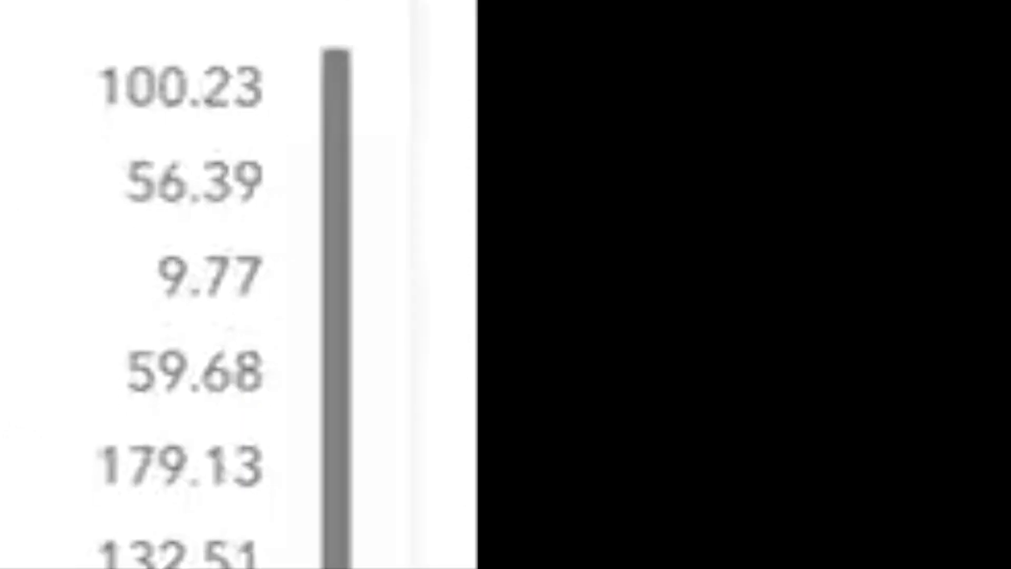
pyautogui.scroll(-3, 211, 284)
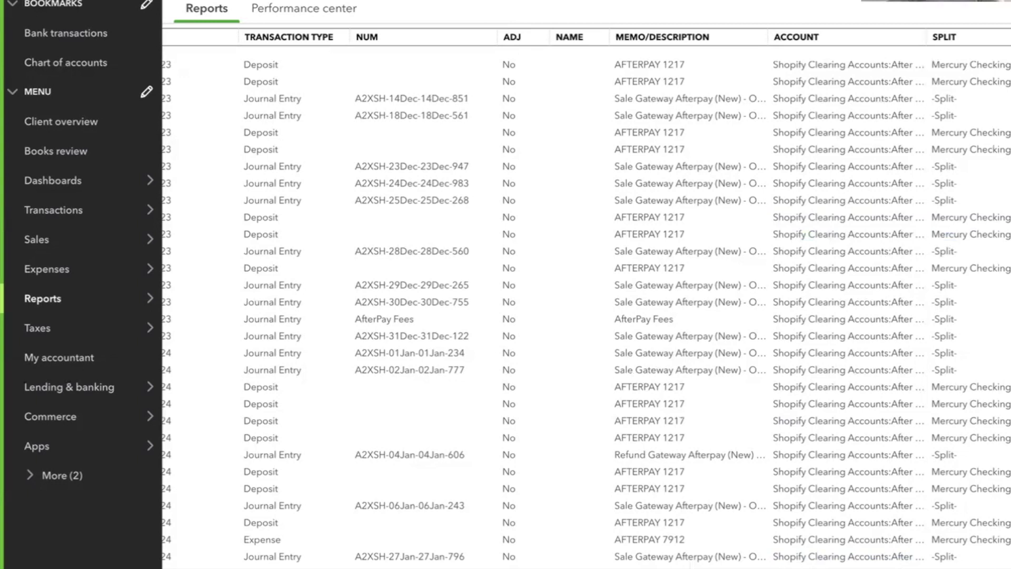
# Step: Finish reviewing the Afterpay clearing entries and switch to the Excel reconciliation workbook to compare the Gross Sales Per Shopify and Income Per QBO rows
pyautogui.scroll(-1, 586, 306)
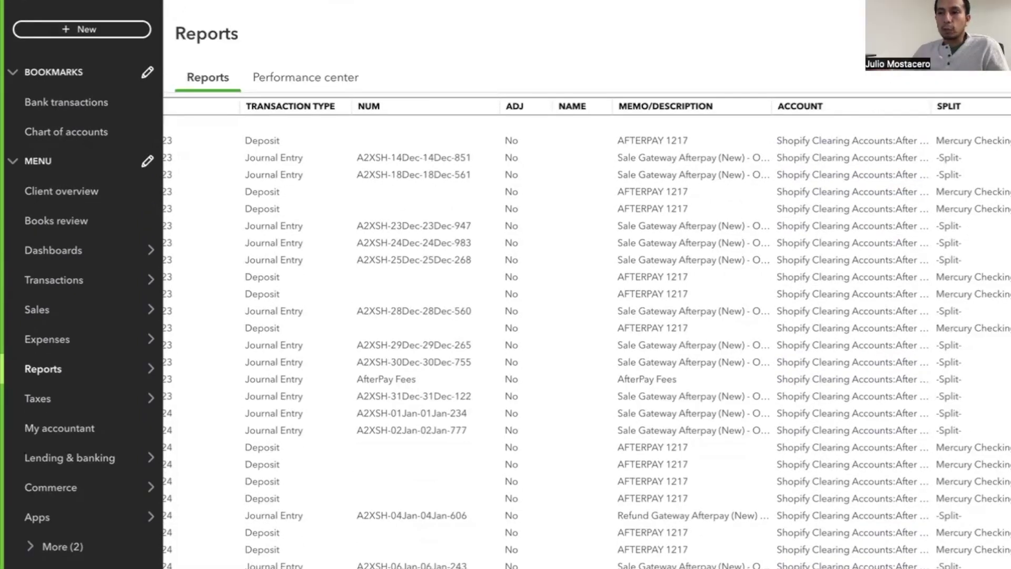
pyautogui.scroll(3, 579, 316)
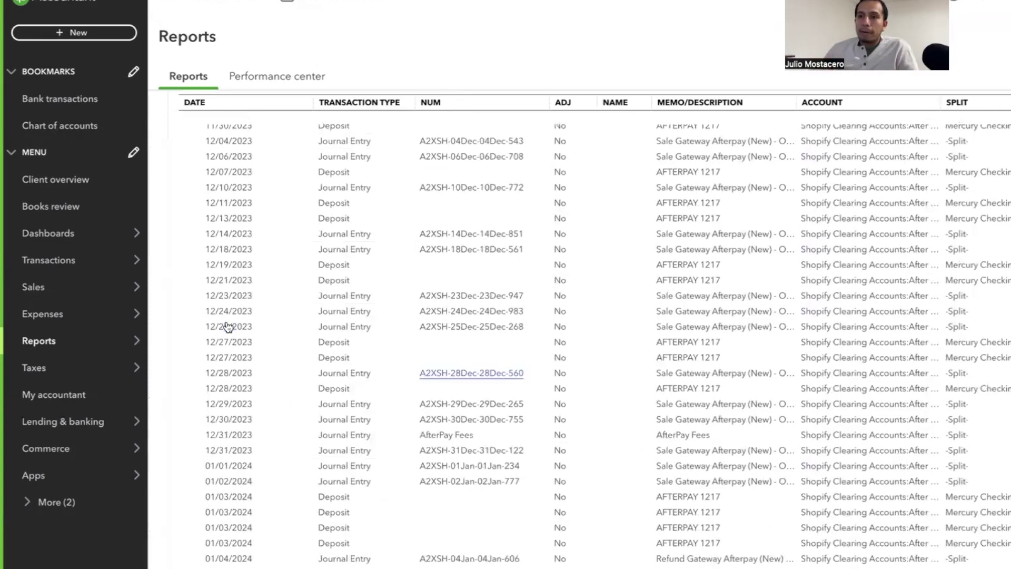
pyautogui.press('super+Tab')
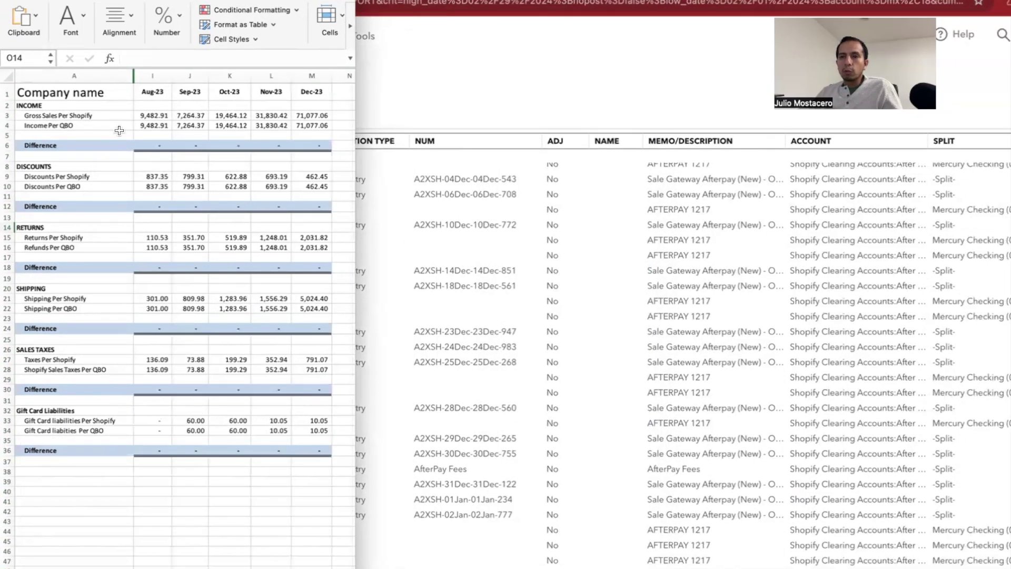
pyautogui.click(50, 142)
pyautogui.click(45, 117)
pyautogui.click(153, 117)
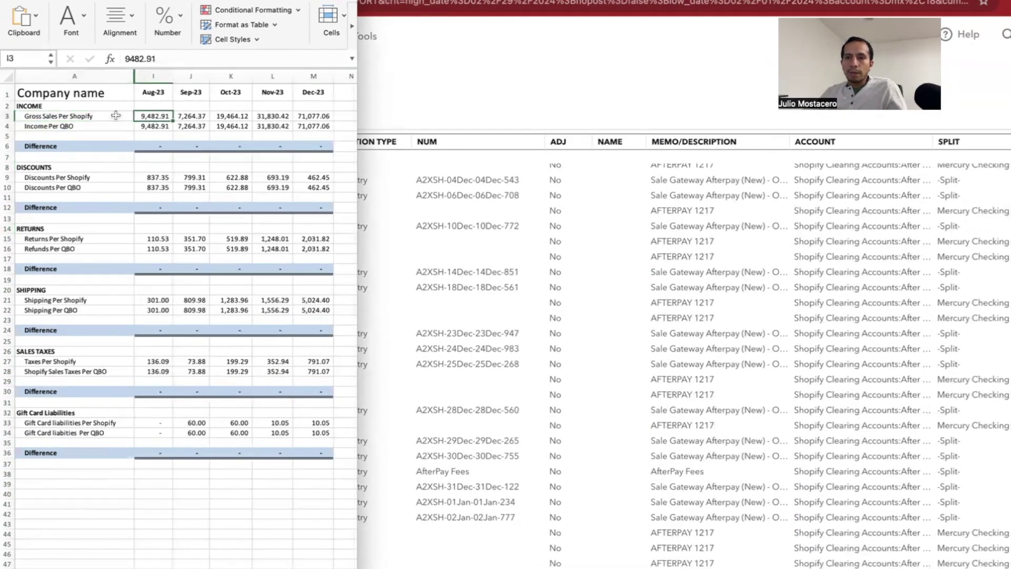
pyautogui.click(93, 124)
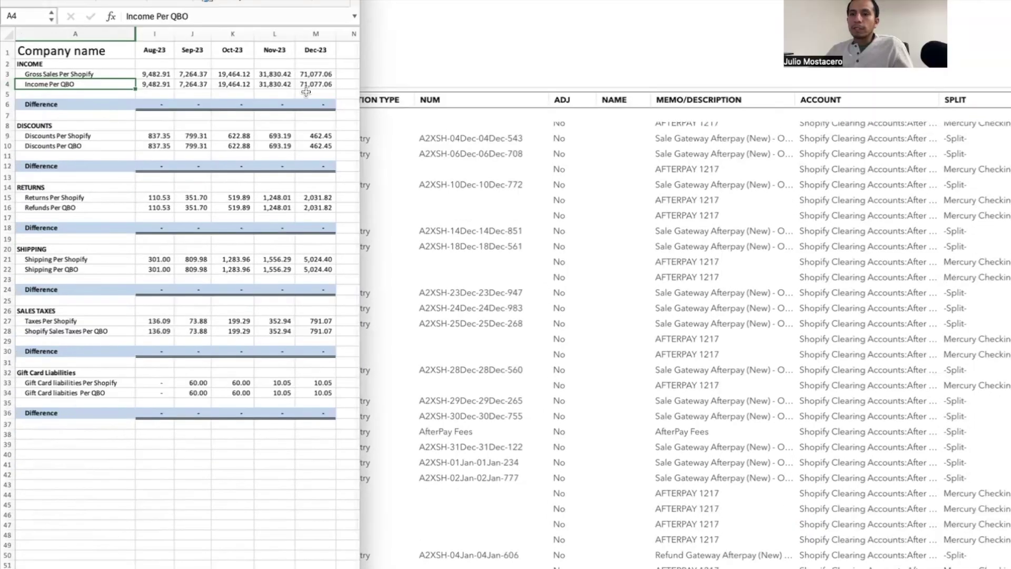
# Step: Return to the bookkeeping site and examine the Shopify Sales transactions for 12/01/2023 to 12/31/2023, reached through the Profit and Loss report
pyautogui.click(456, 71)
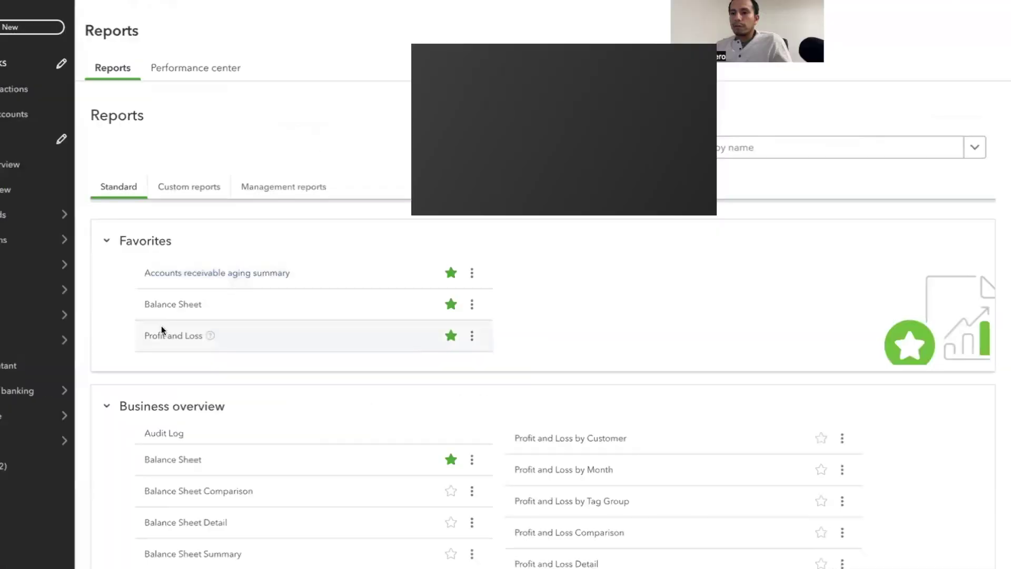
pyautogui.click(161, 329)
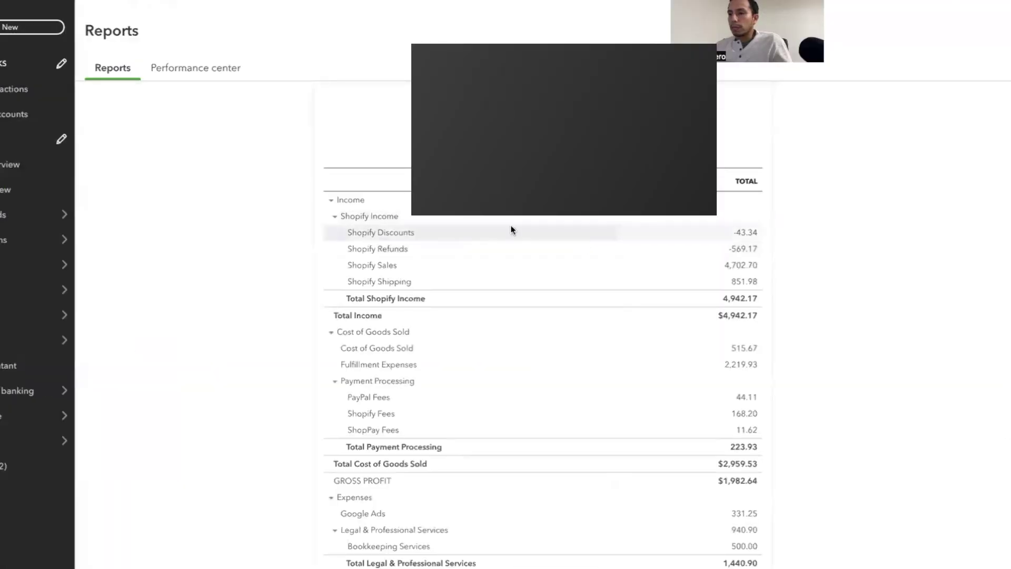
pyautogui.click(739, 303)
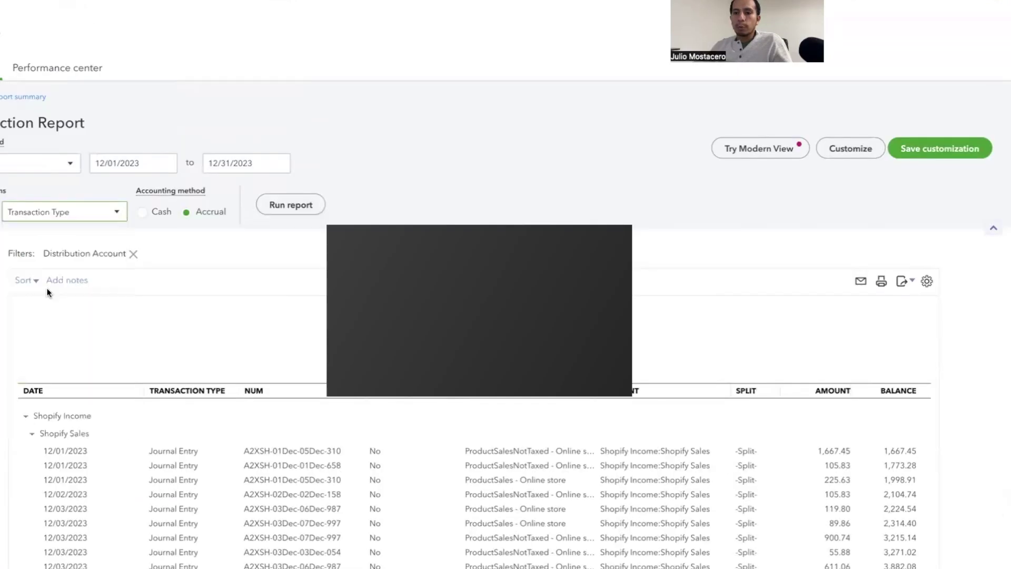
pyautogui.scroll(-10, 964, 347)
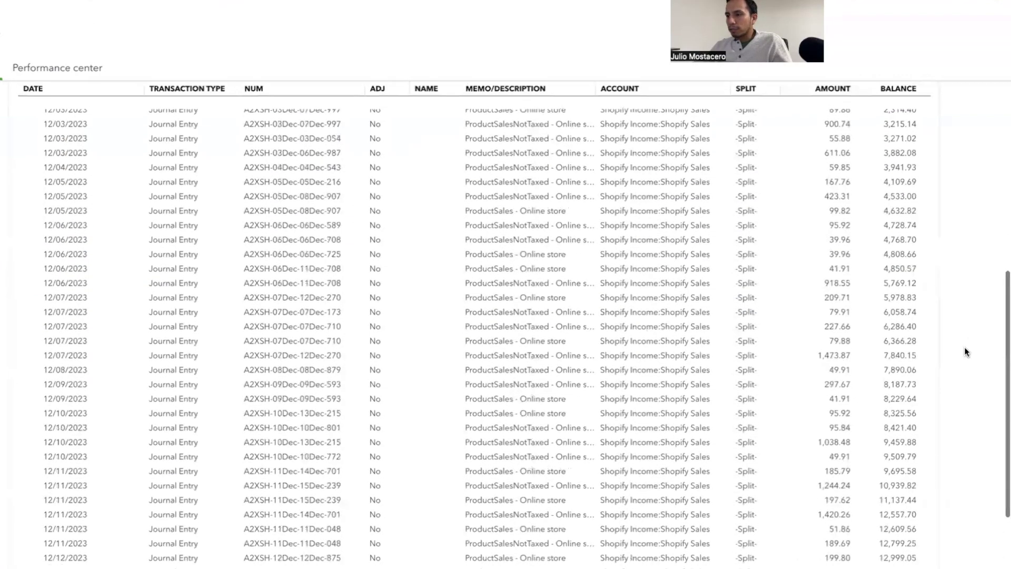
pyautogui.scroll(-15, 964, 347)
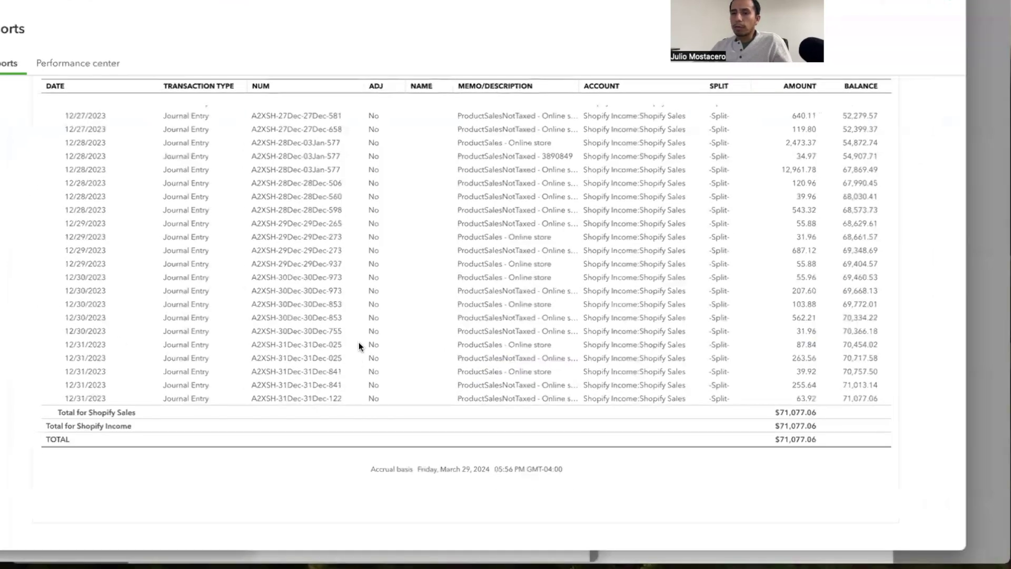
# Step: Switch to the Shopify Finances summary and set its date range to December 1 through December 31, 2023
pyautogui.press('super+Tab')
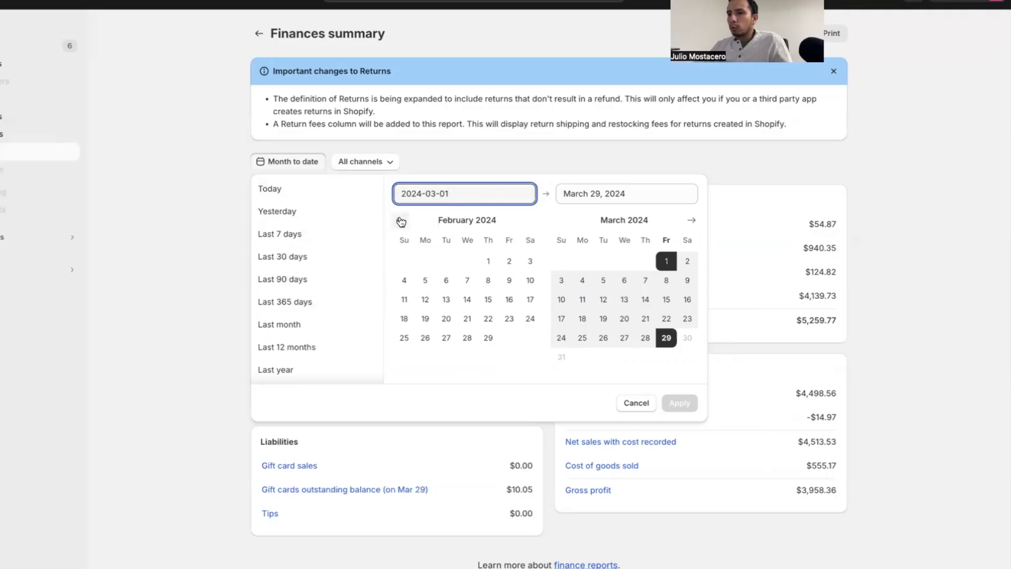
pyautogui.click(400, 220)
pyautogui.click(400, 220)
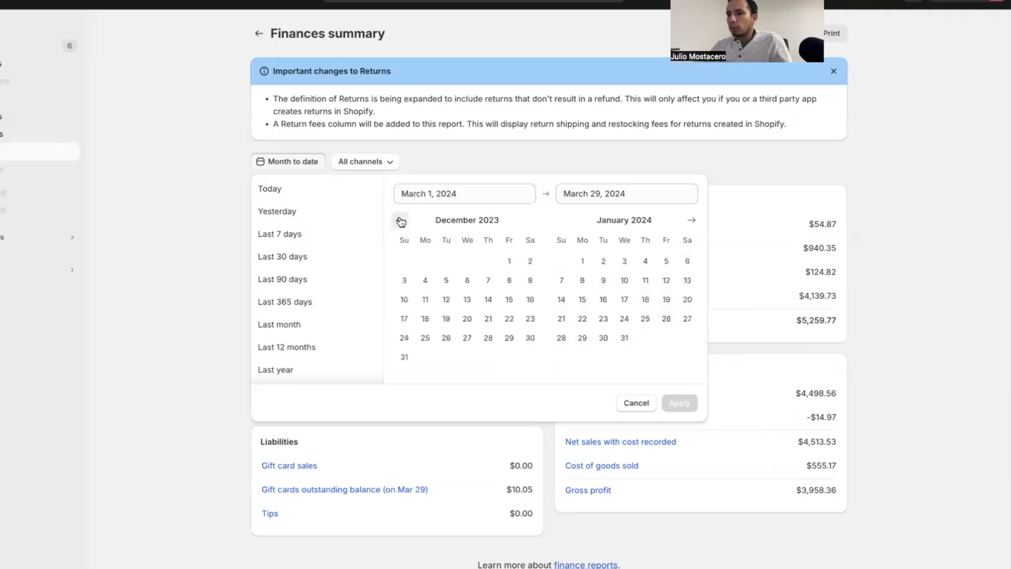
pyautogui.click(400, 220)
pyautogui.click(666, 261)
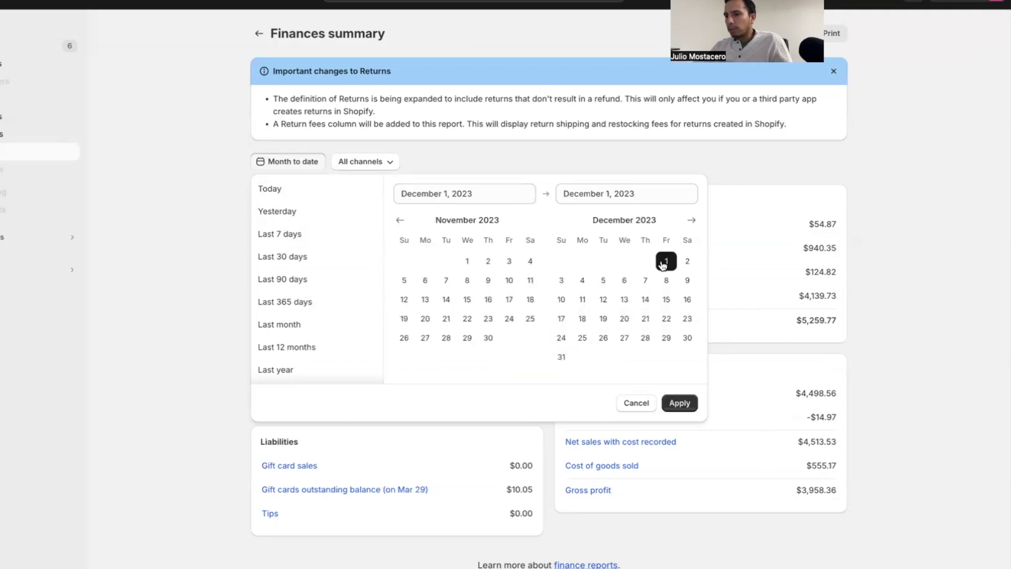
pyautogui.click(561, 357)
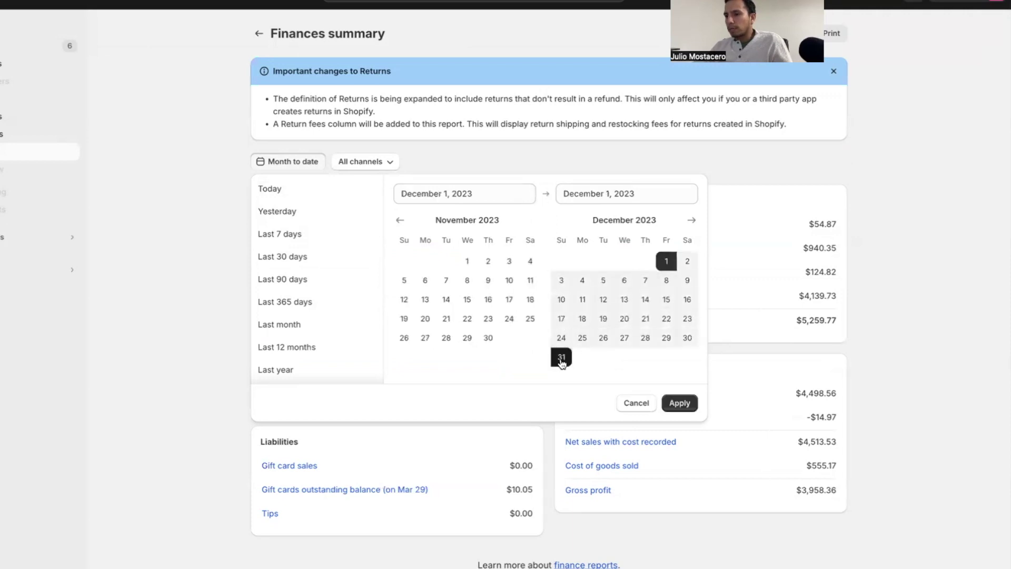
pyautogui.click(683, 404)
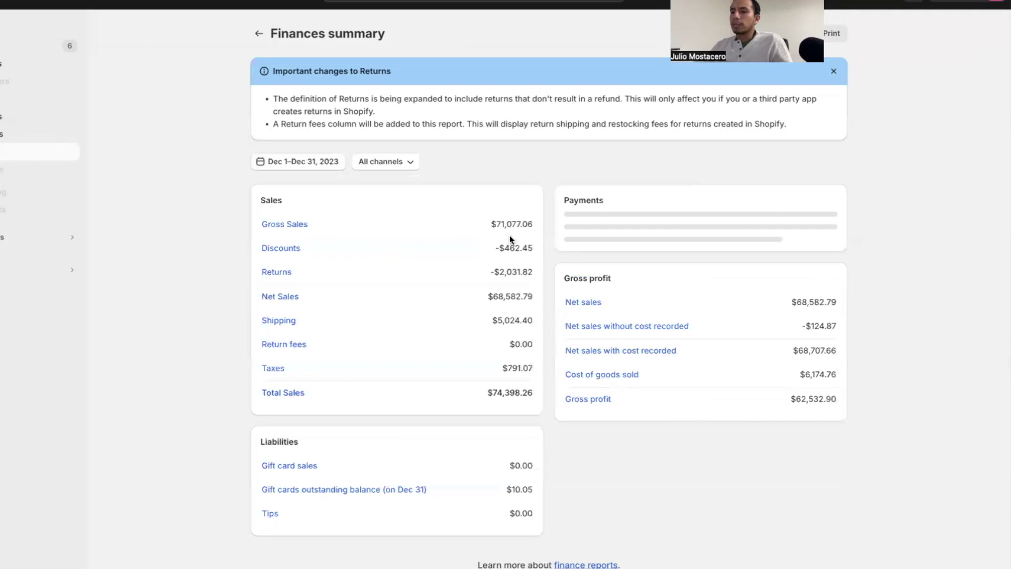
# Step: Switch back to the Excel reconciliation workbook and view the next worksheet's monthly comparison through Dec-23
pyautogui.hotkey('alt', 'Tab')
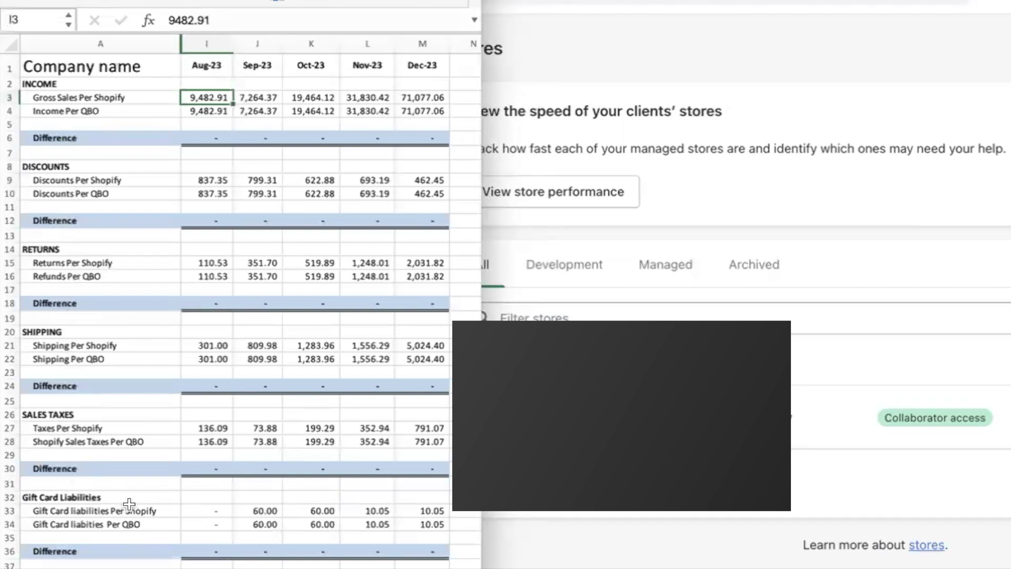
pyautogui.hotkey('ctrl', 'pagedown')
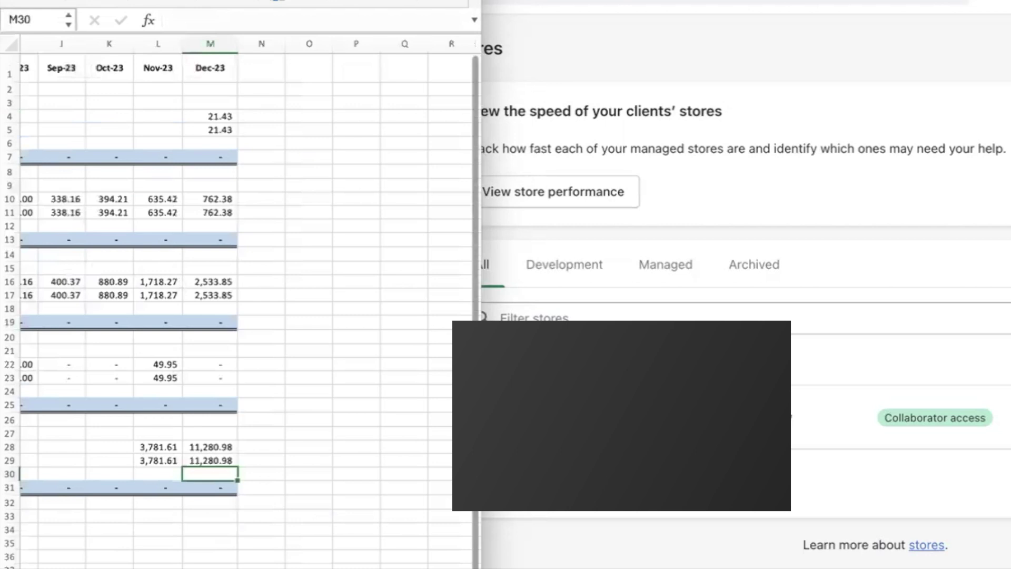